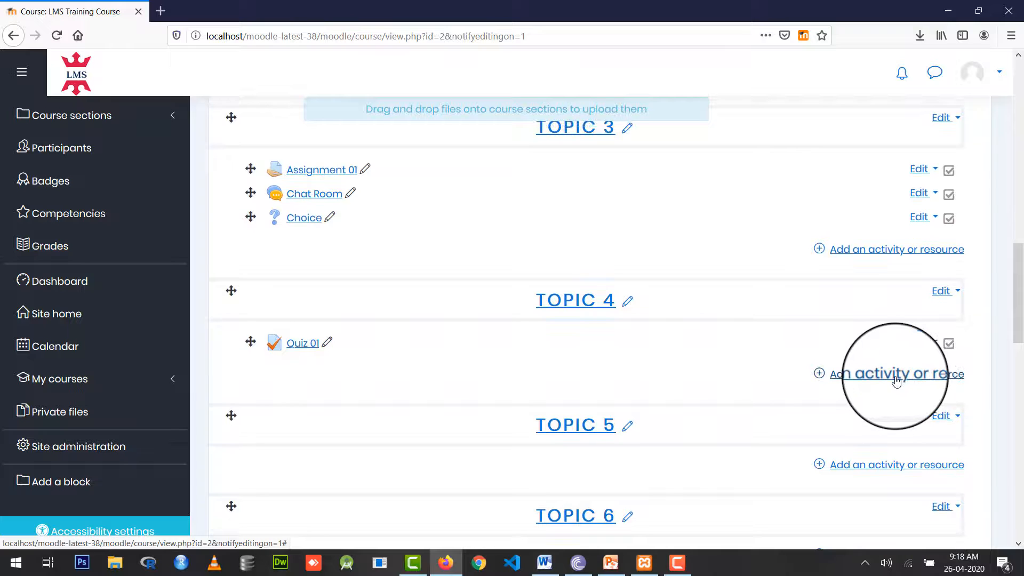
Step: Add a Quiz activity to Topic 4 and name it "Quiz 01"
click(896, 378)
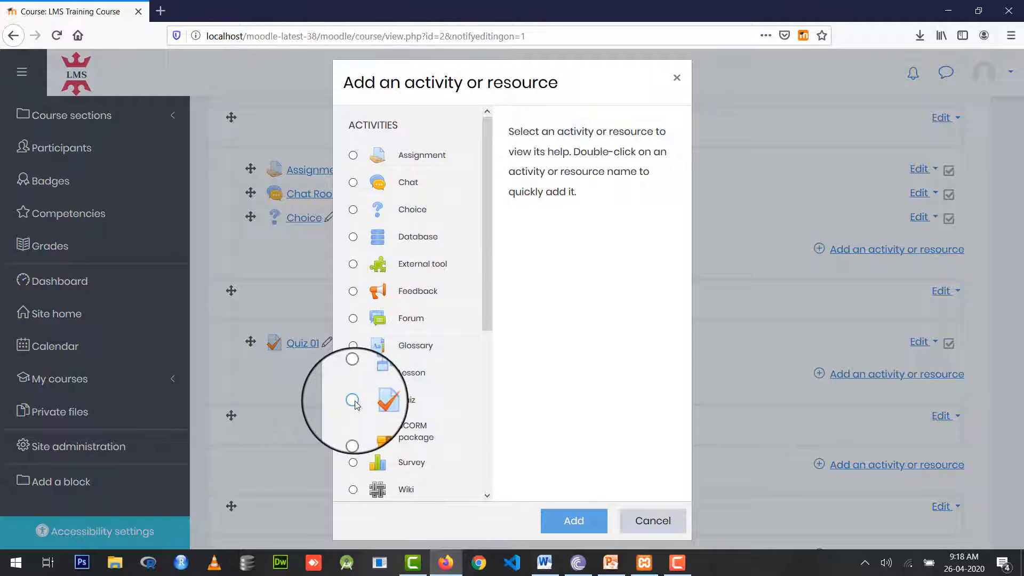
click(375, 399)
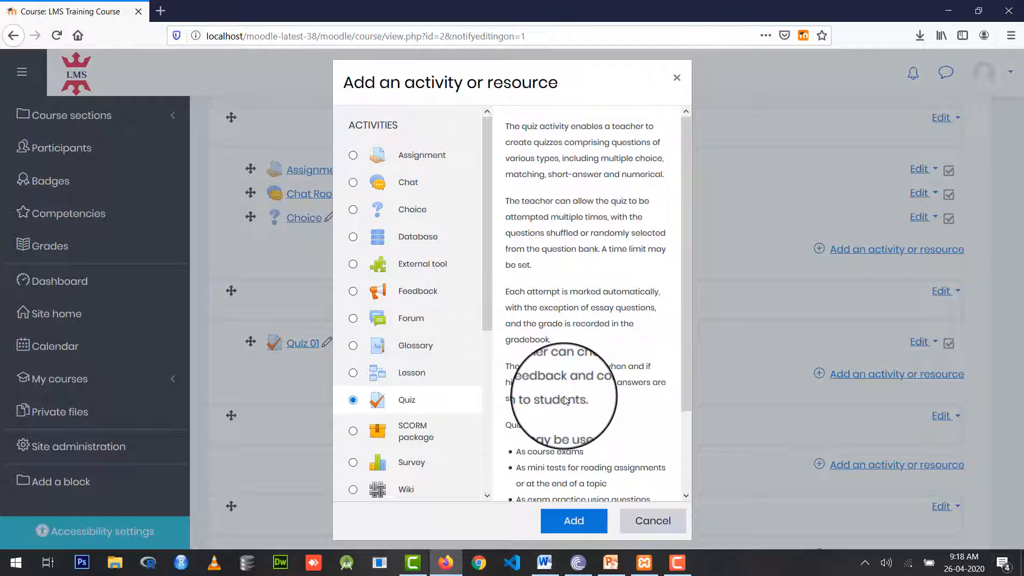
click(573, 521)
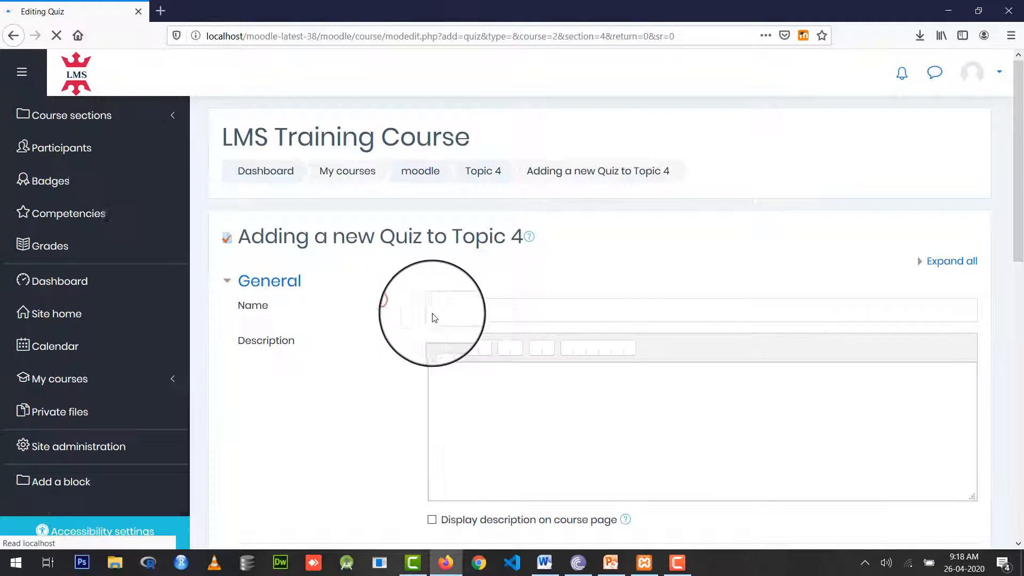
click(455, 312)
text(Q)
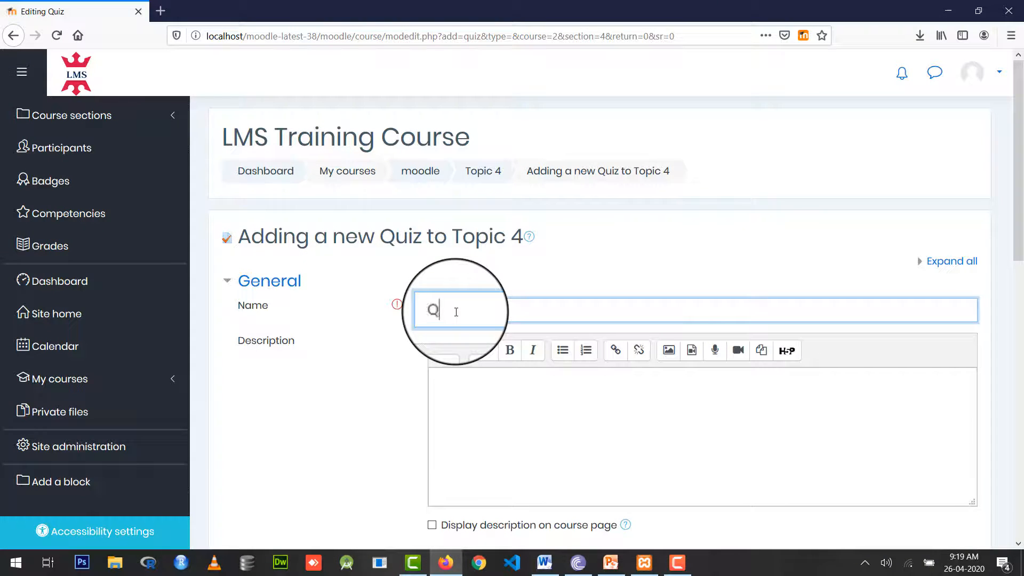
text(uiz 01)
Step: Enable the quiz's closing date in the Timing settings and set its day to 28 (April 2020)
scroll(464, 354, down, 3)
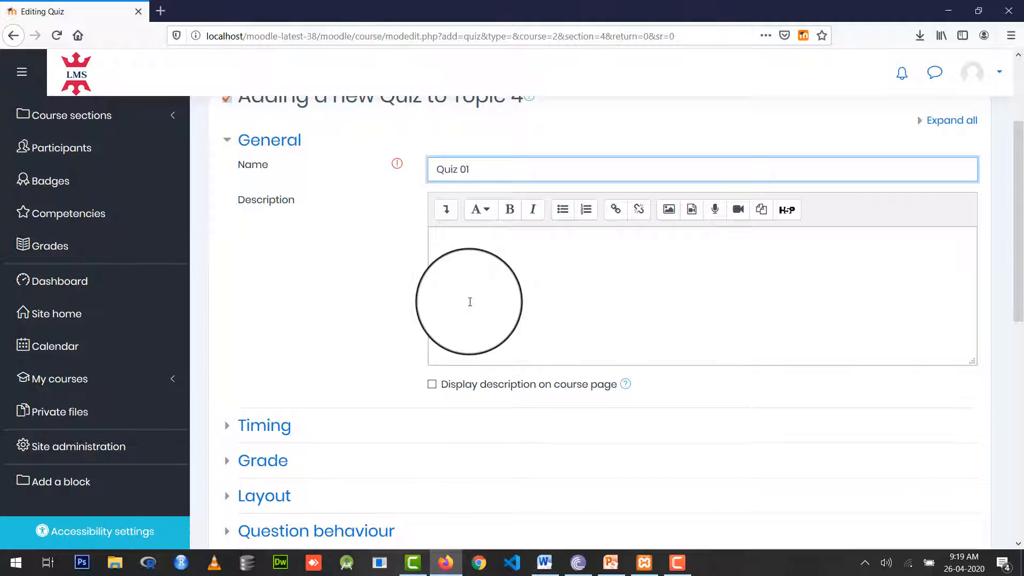
scroll(469, 302, down, 3)
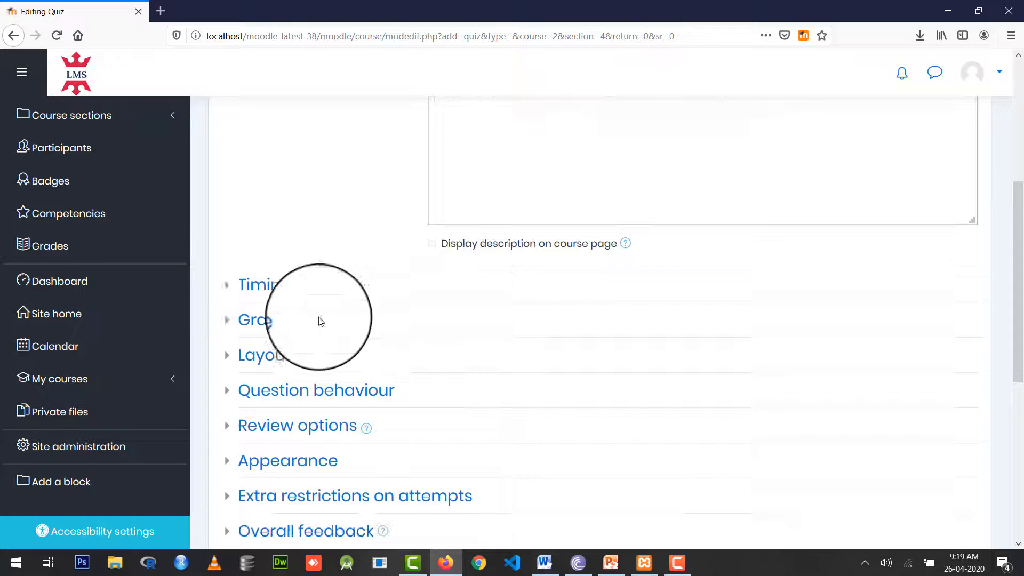
click(237, 288)
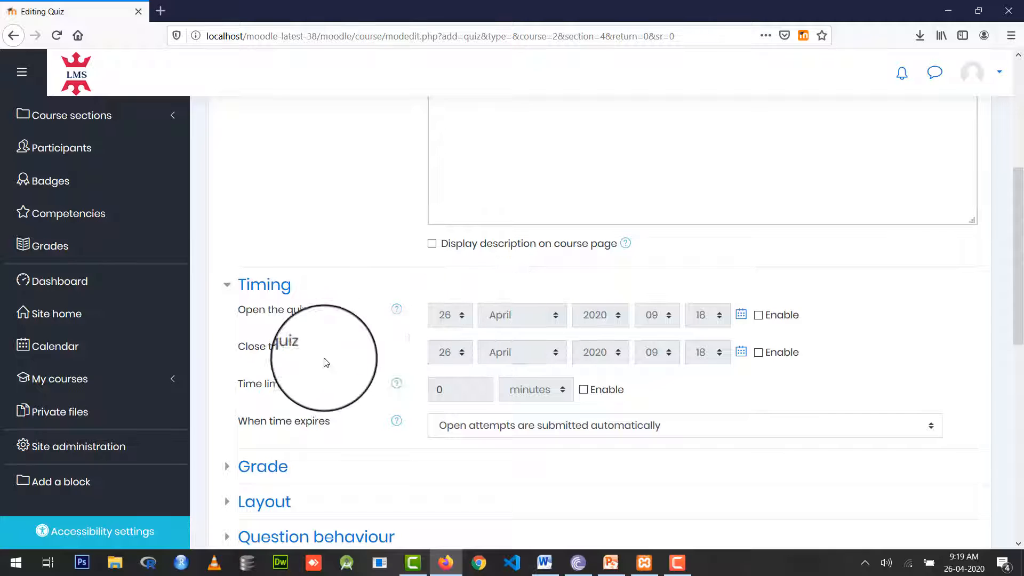
click(757, 352)
click(454, 359)
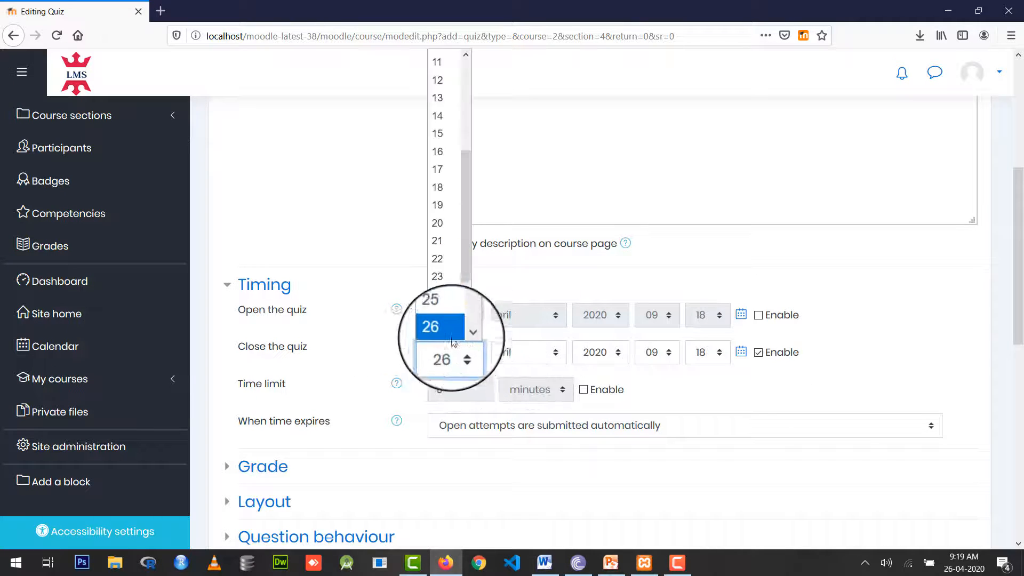
click(447, 273)
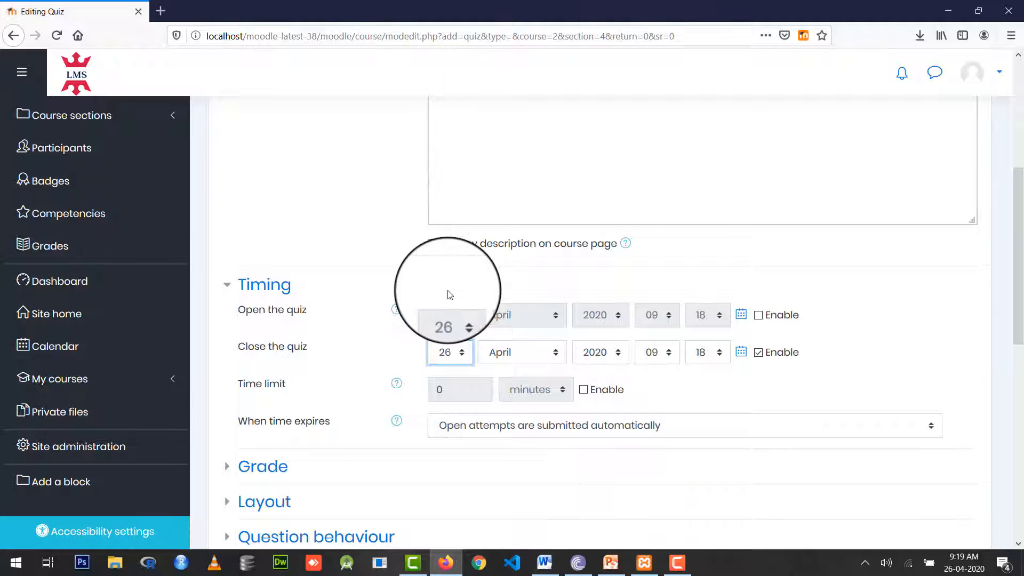
Step: Enable the quiz's time limit and set it to 10 minutes
click(584, 389)
double_click(473, 391)
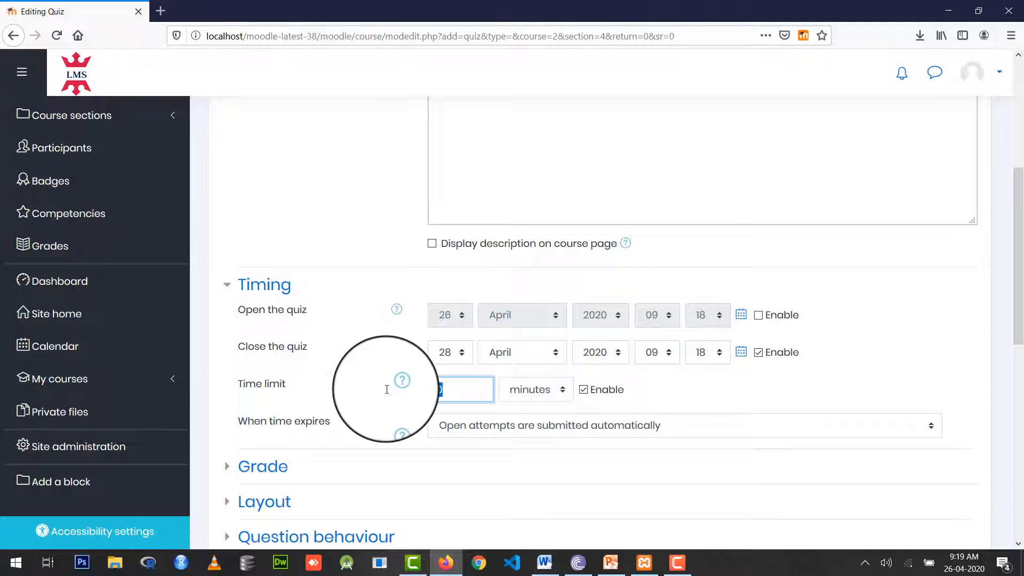
text(10)
Step: Set the quiz's grade to pass to 10 and the attempts allowed to 1
scroll(556, 441, down, 1)
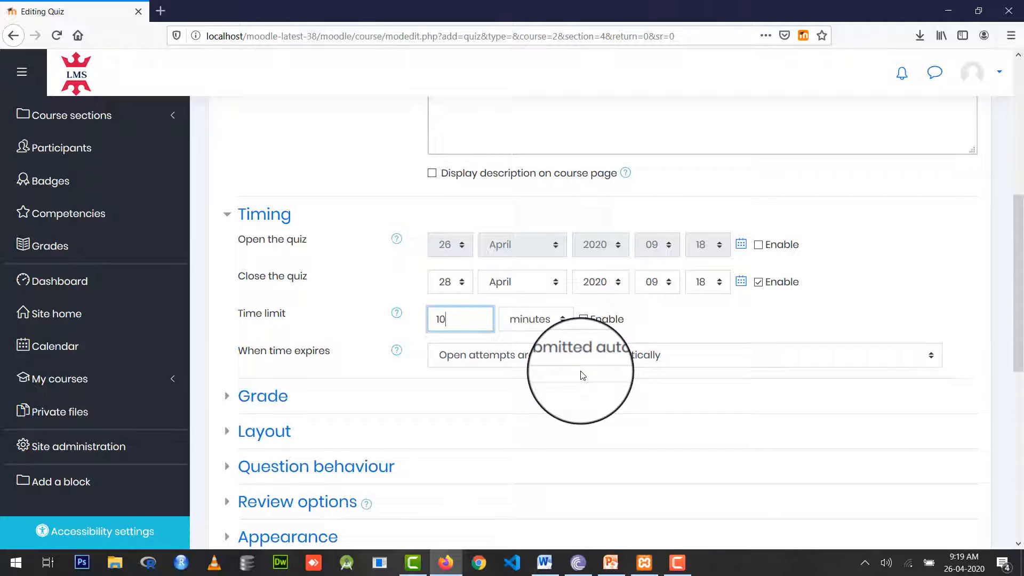
scroll(581, 374, down, 1)
click(262, 330)
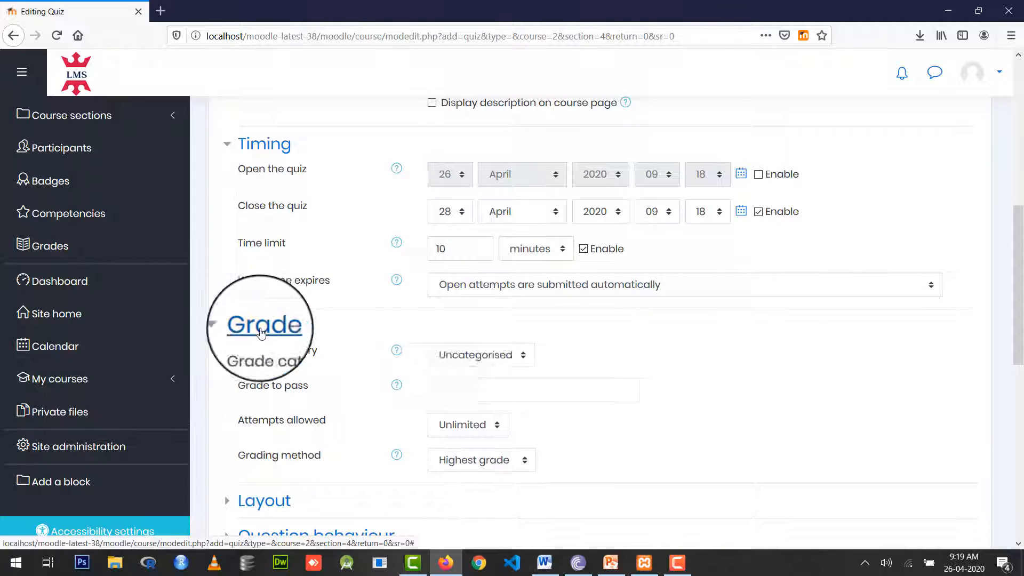
scroll(478, 339, down, 1)
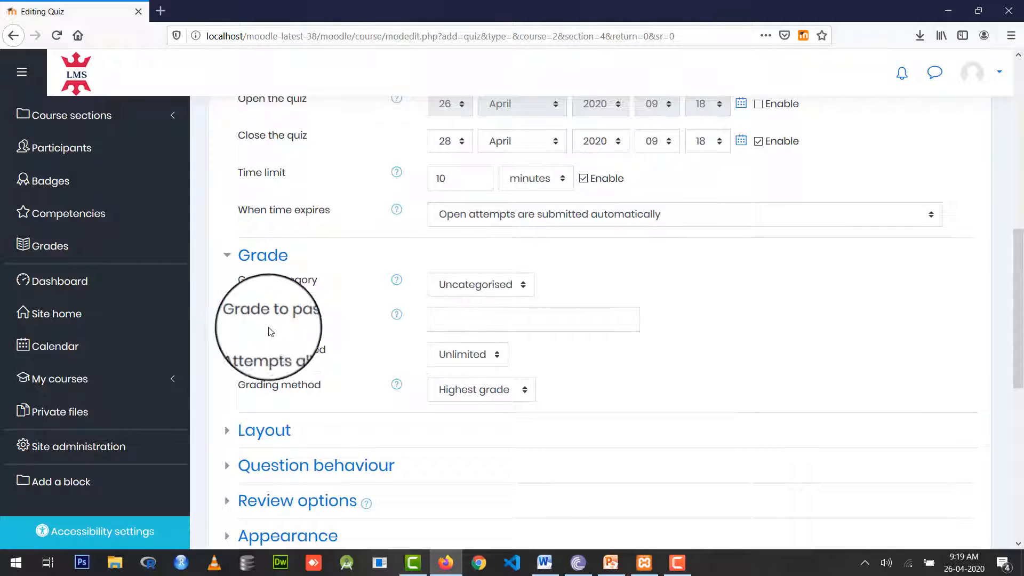
click(477, 323)
text(10)
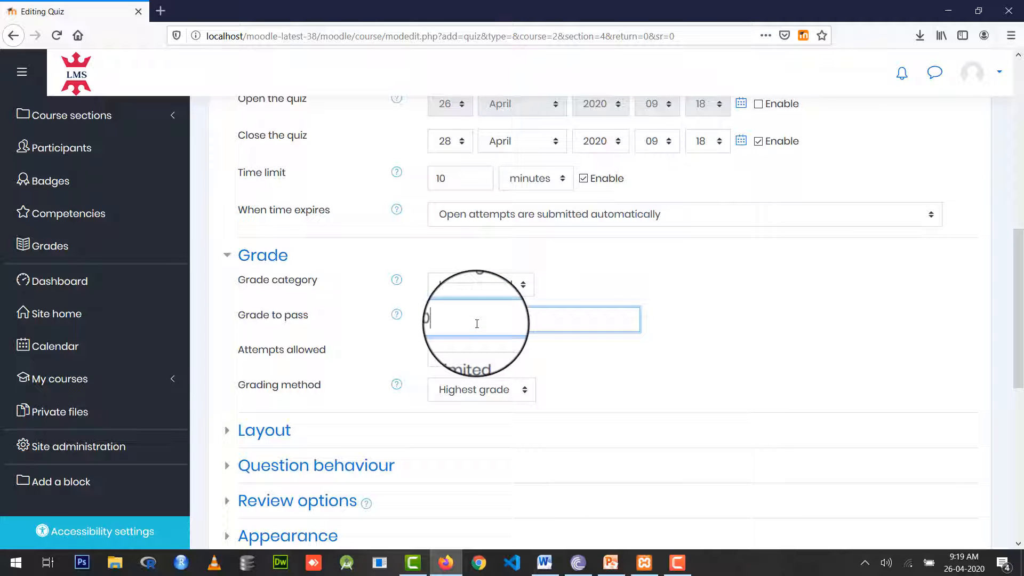
click(480, 357)
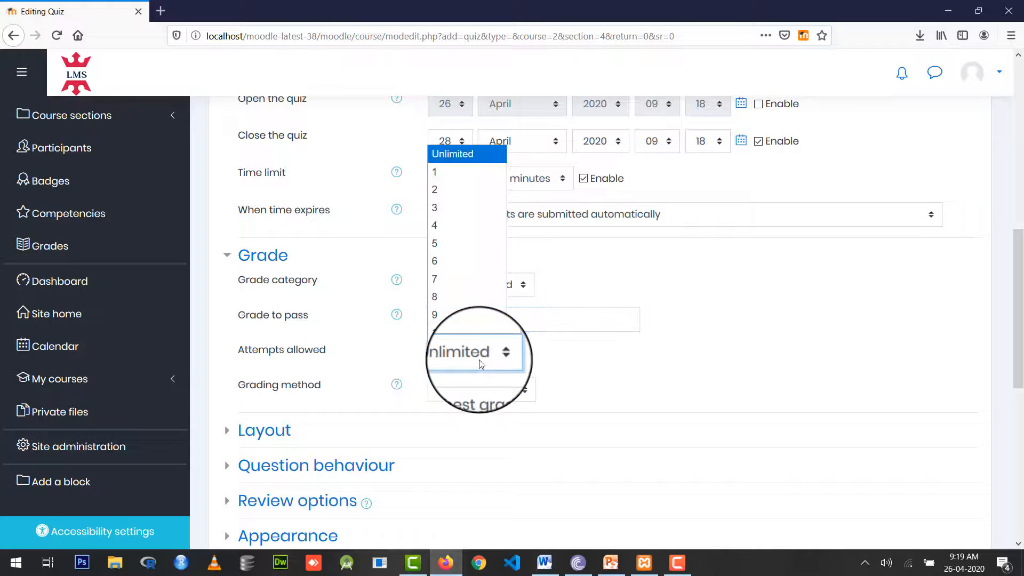
click(469, 181)
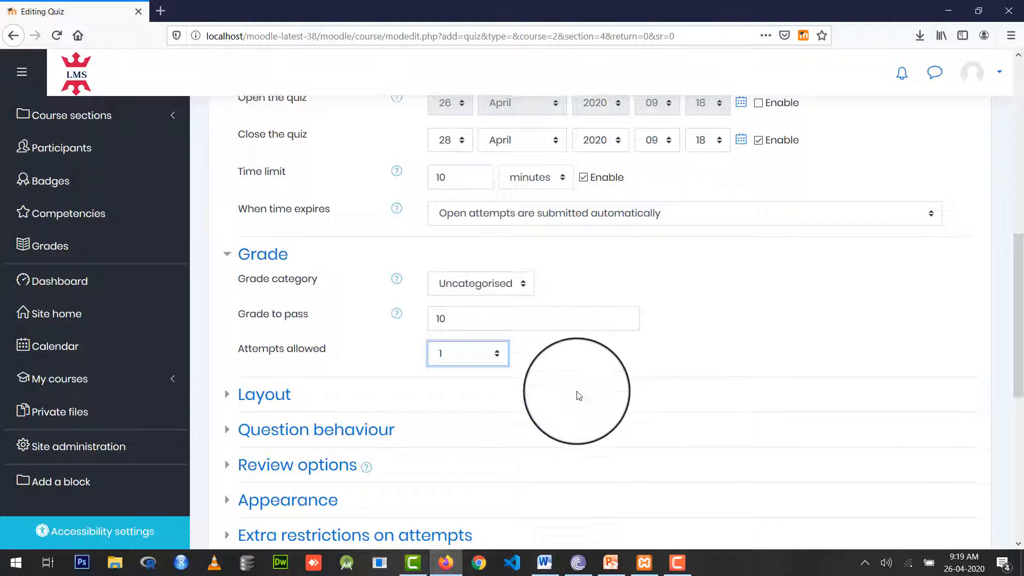
Step: Set the quiz layout to start a new page every 5 questions
scroll(347, 333, down, 2)
click(261, 325)
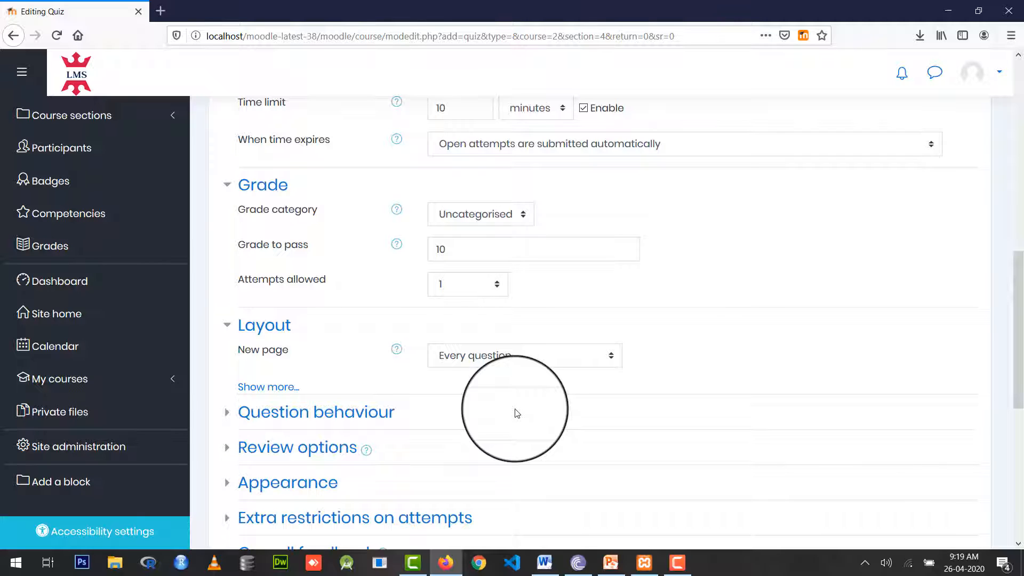
scroll(517, 413, down, 4)
click(520, 219)
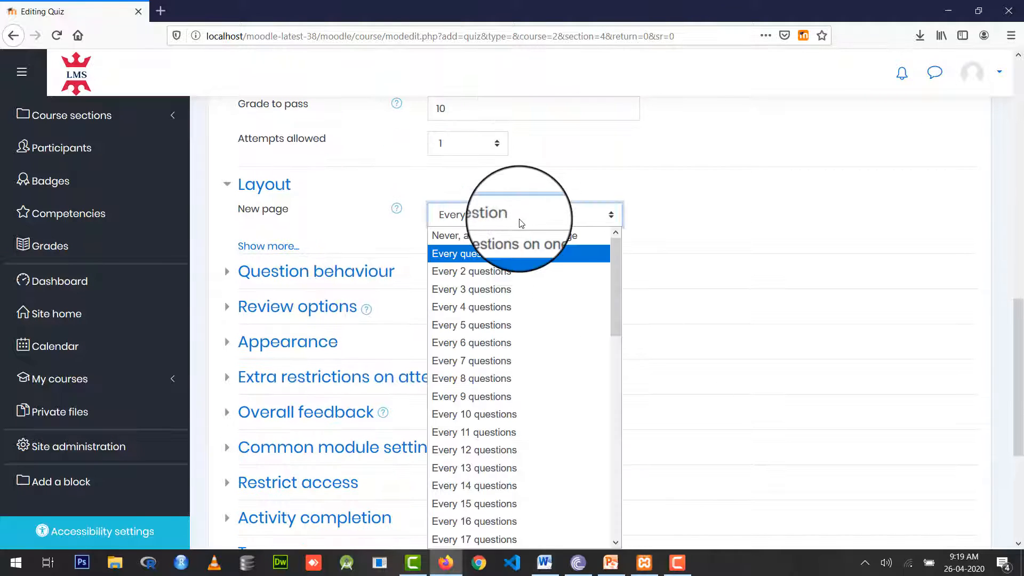
click(504, 328)
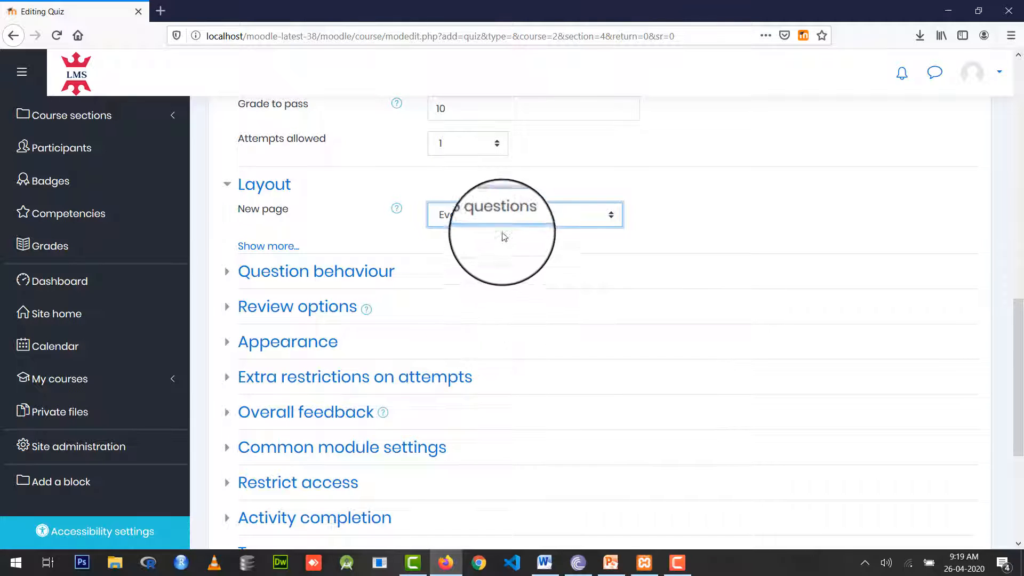
Step: Disable reviewing "The attempt" both immediately after the attempt and later while the quiz is still open
click(223, 277)
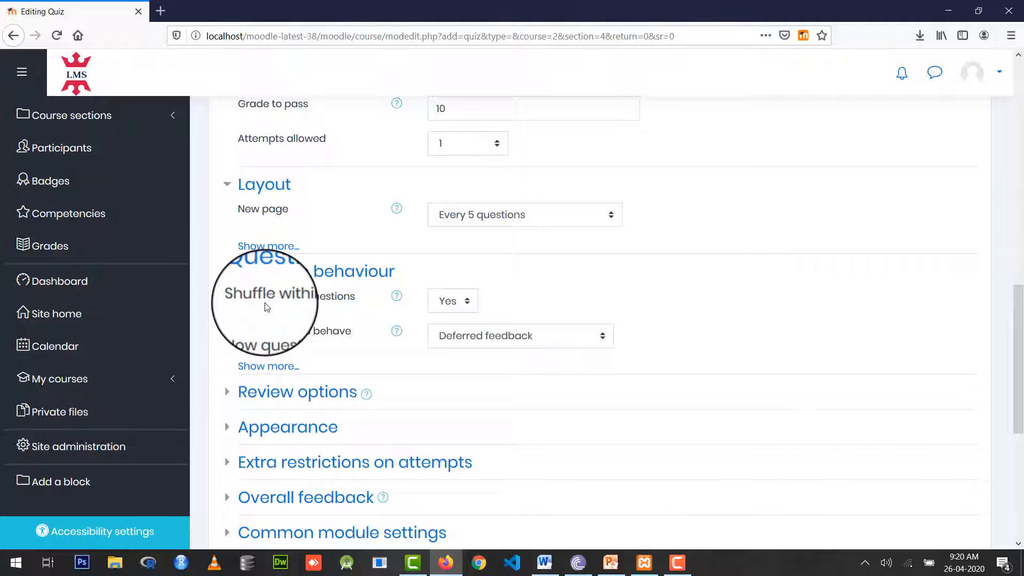
scroll(266, 308, down, 2)
click(291, 323)
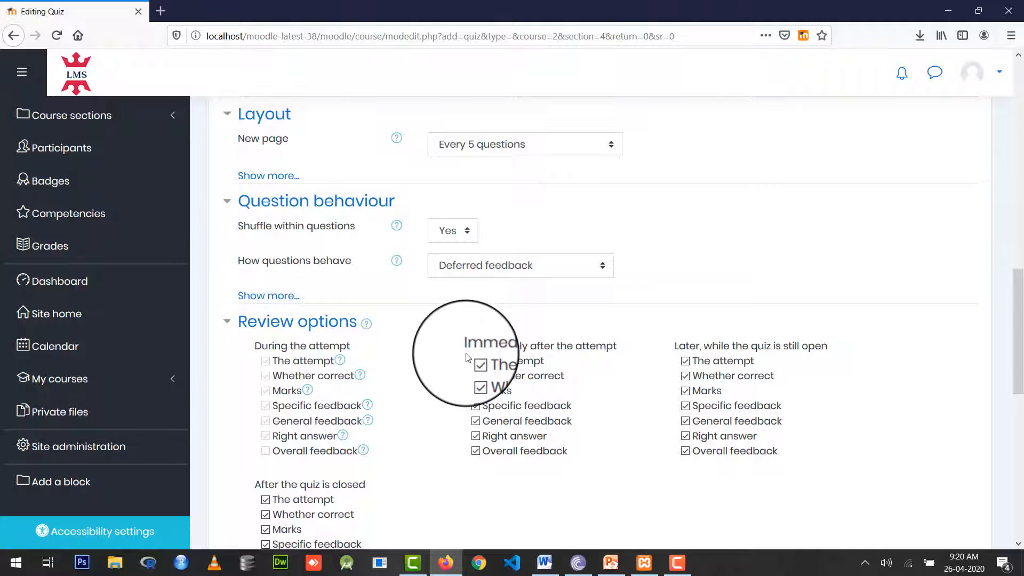
scroll(524, 365, down, 3)
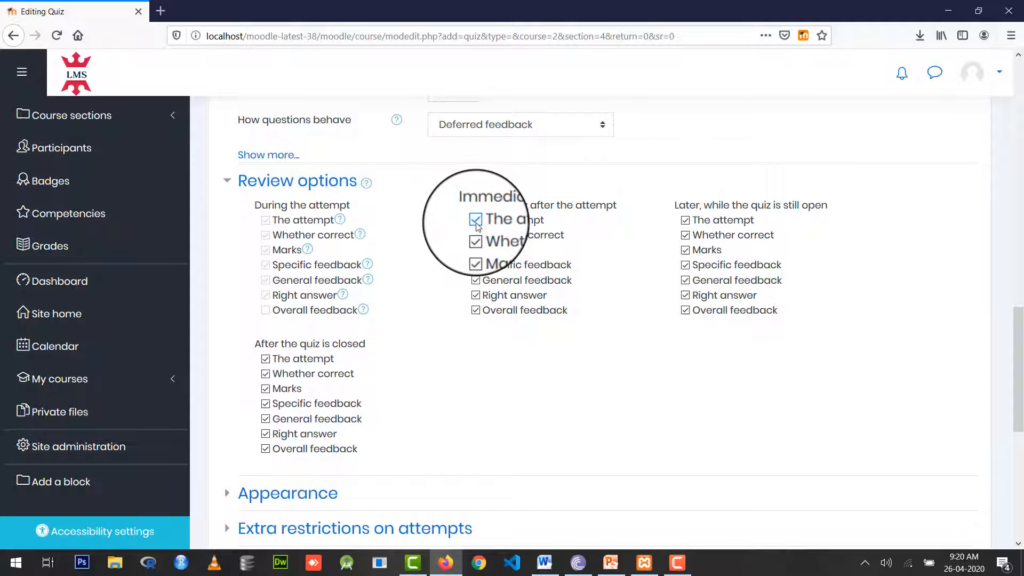
click(478, 226)
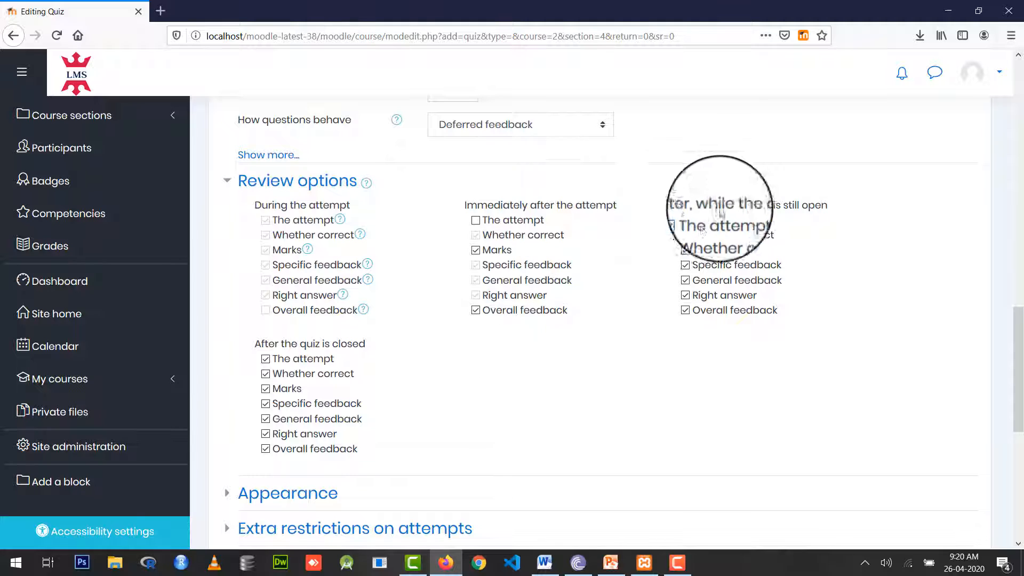
click(685, 220)
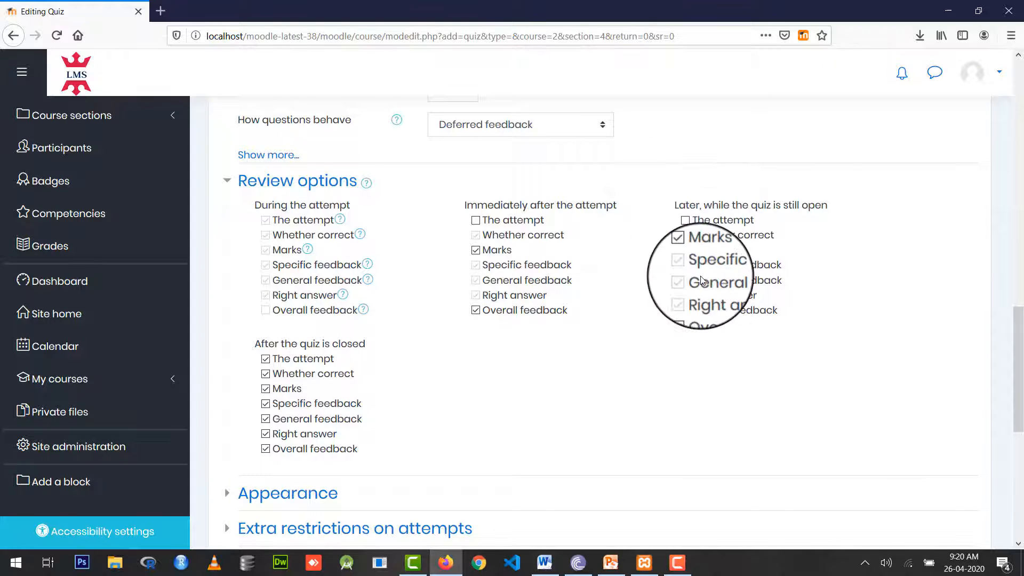
Step: Set the quiz's appearance to show the user's picture as a small image
scroll(702, 281, down, 3)
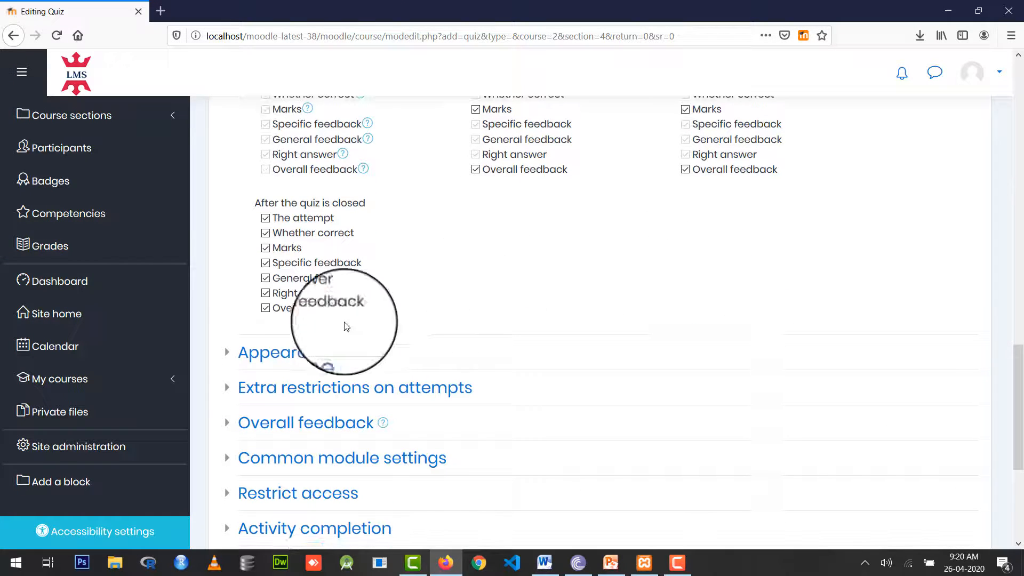
click(223, 353)
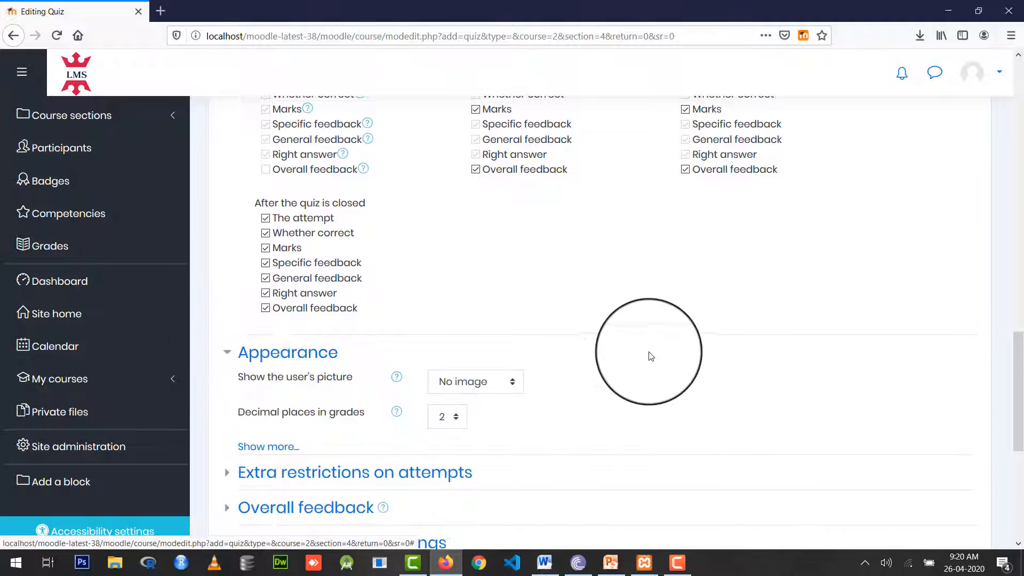
scroll(651, 355, down, 3)
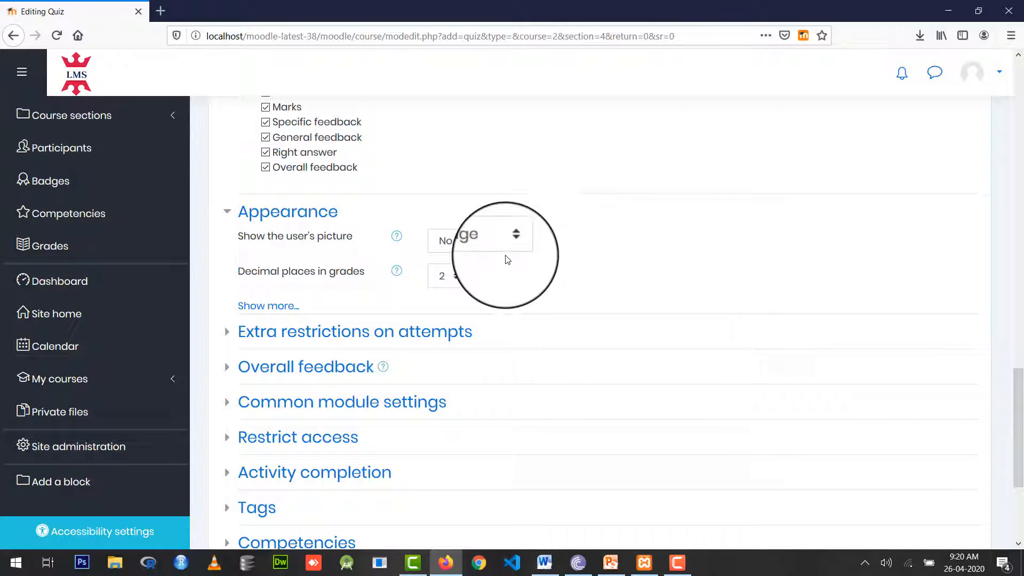
click(496, 247)
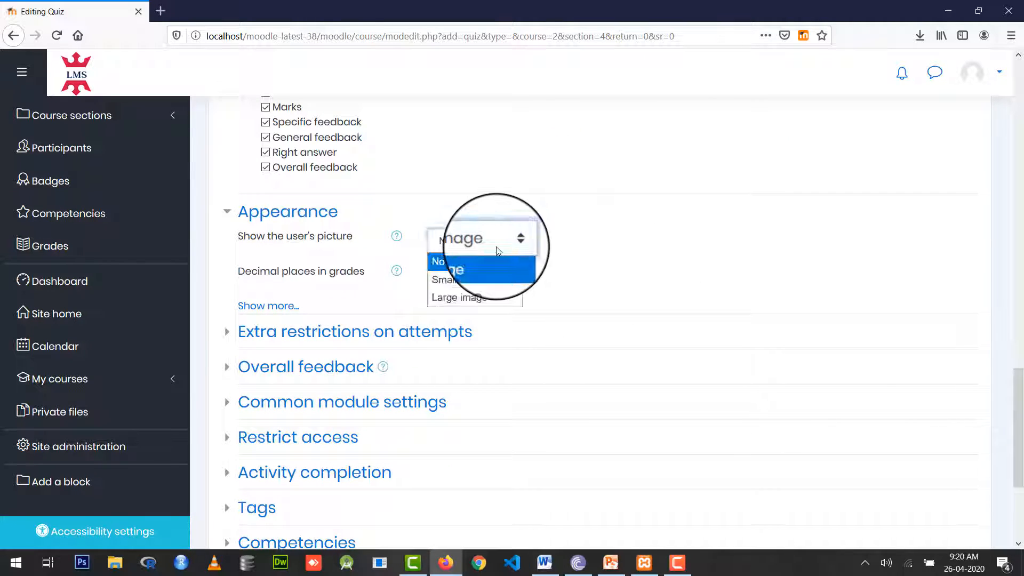
click(485, 283)
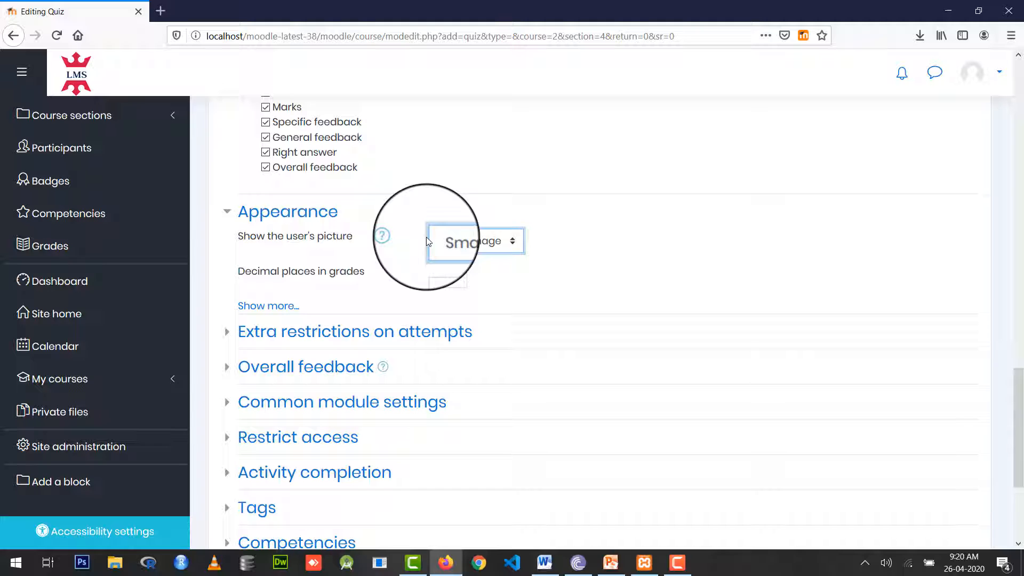
Step: Examine the quiz's settings for extra restrictions on attempts and overall feedback, including the password and grade boundary fields
scroll(426, 241, down, 2)
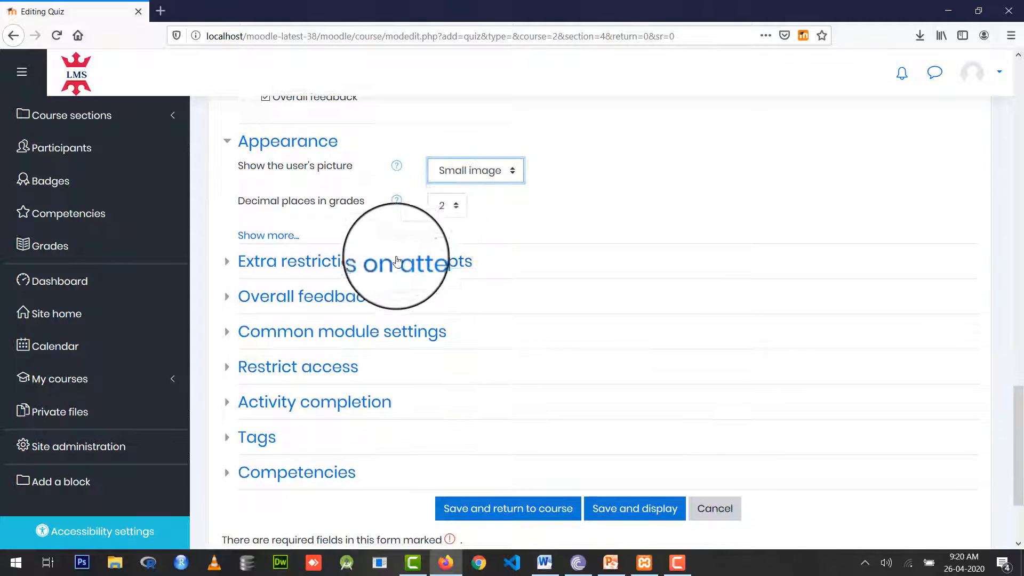
click(388, 267)
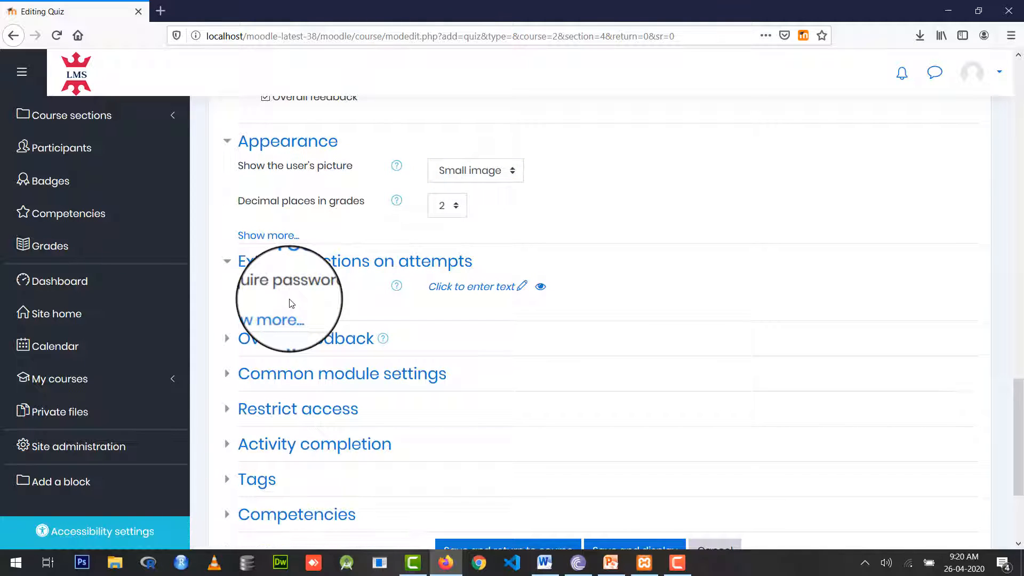
scroll(292, 303, down, 4)
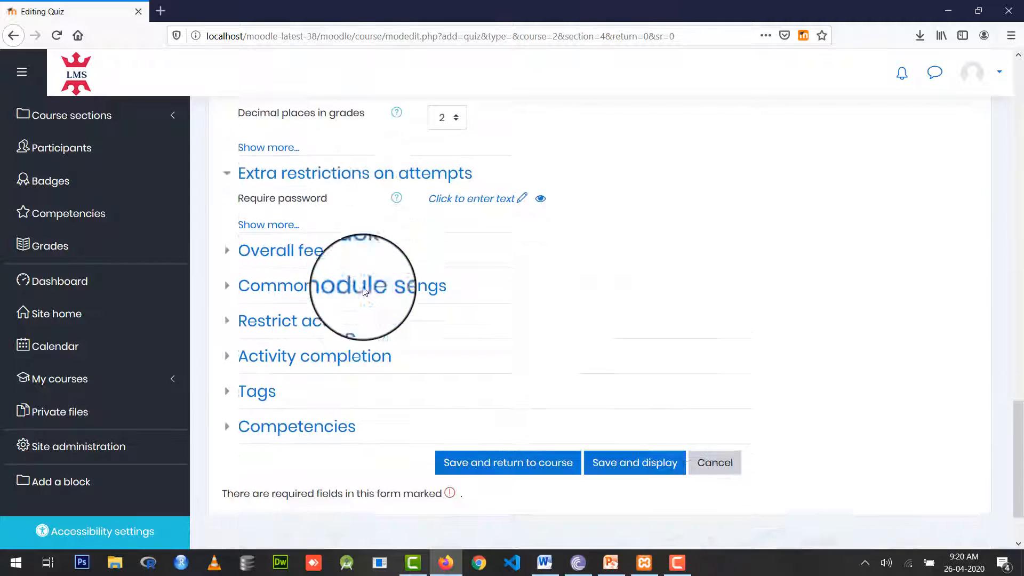
click(343, 199)
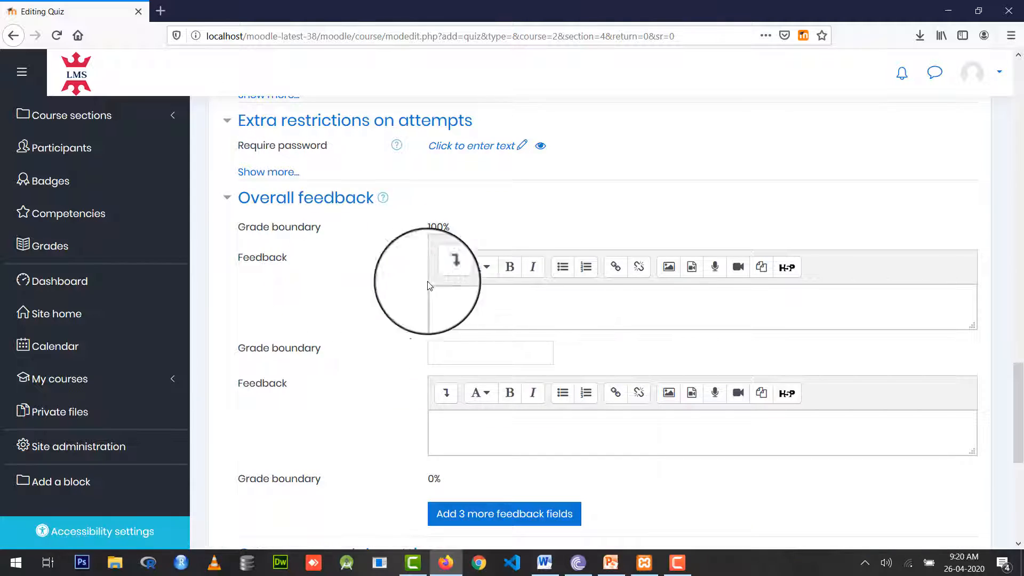
scroll(568, 309, down, 4)
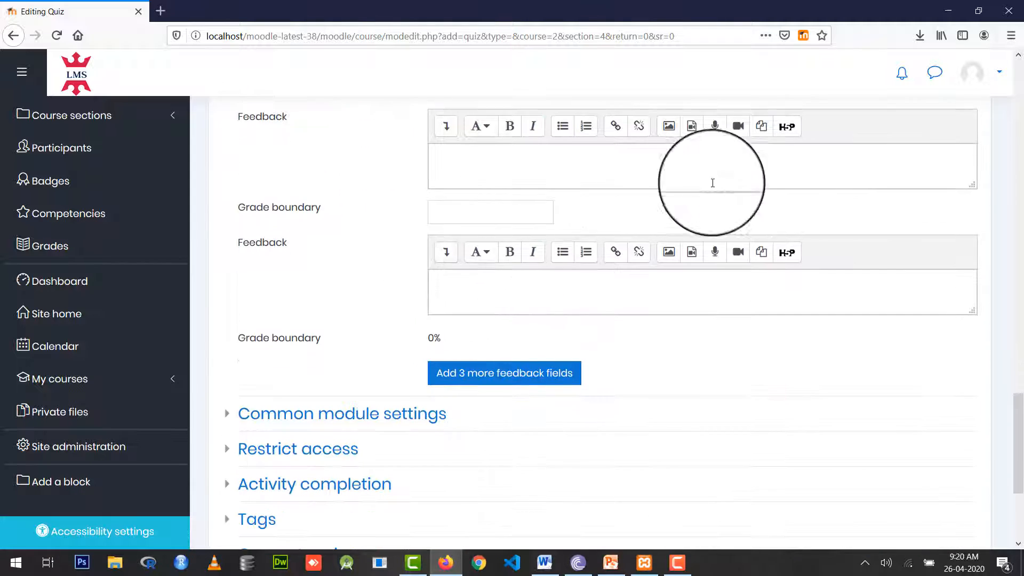
scroll(583, 271, down, 4)
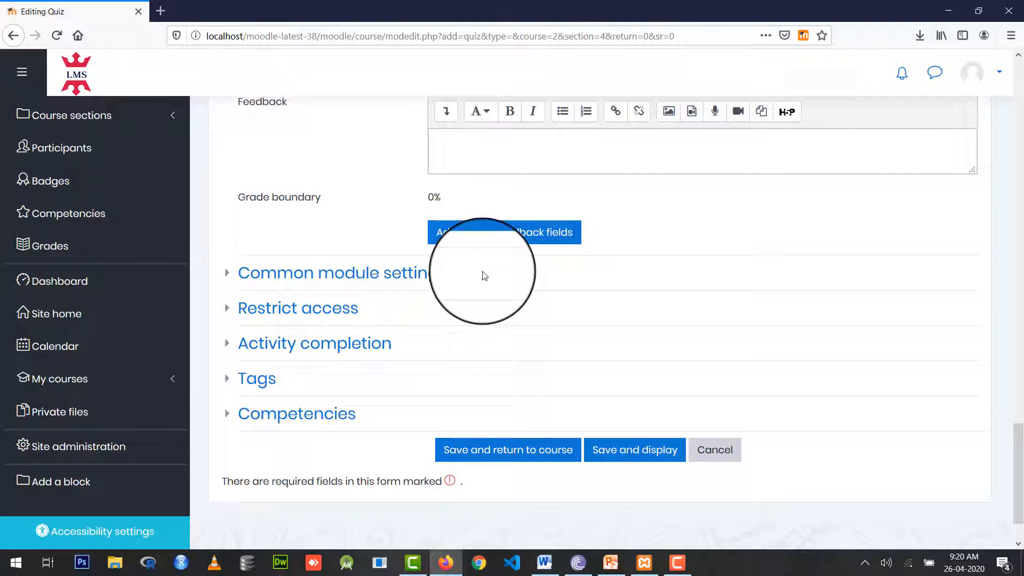
Step: Examine the quiz's common module, access restriction, activity completion, tags and competencies settings
click(342, 269)
scroll(371, 247, down, 4)
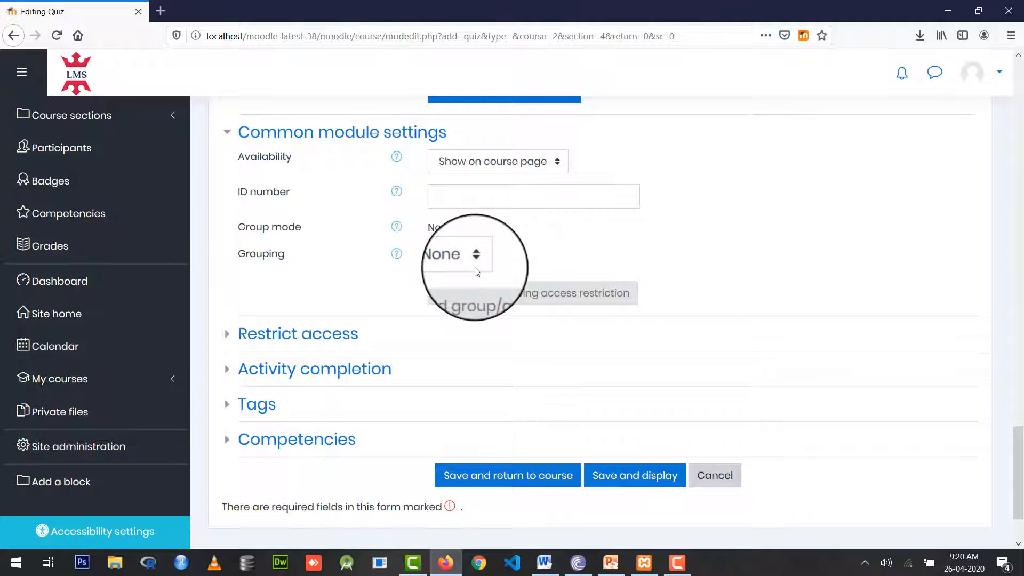
scroll(477, 272, down, 2)
click(306, 238)
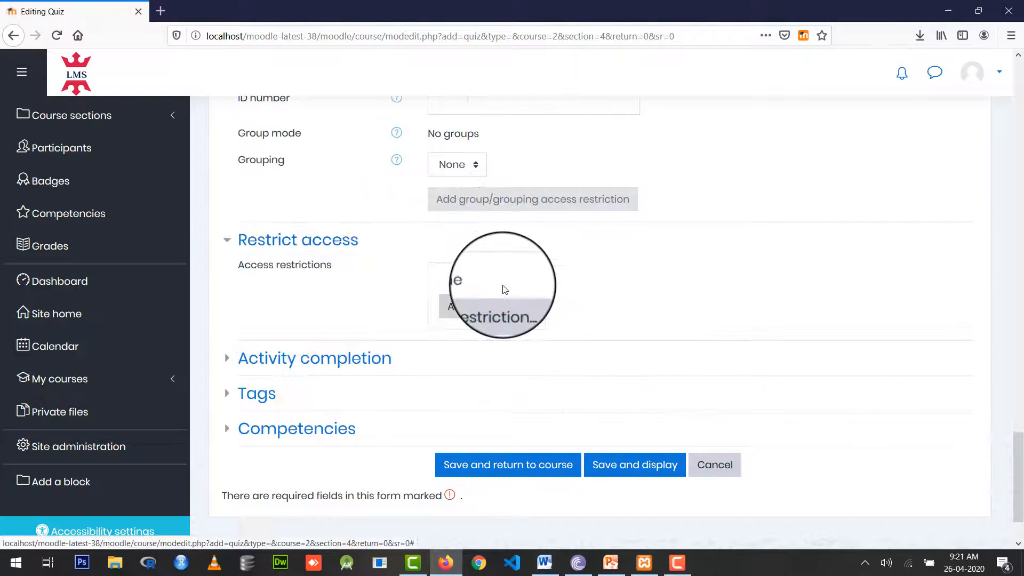
scroll(283, 291, down, 2)
click(286, 291)
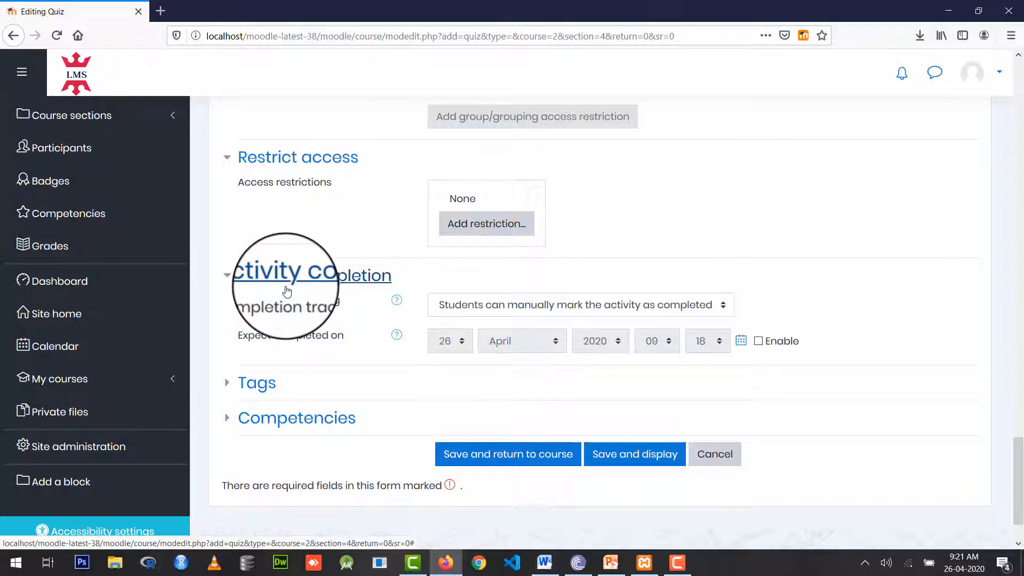
scroll(287, 291, down, 2)
click(265, 320)
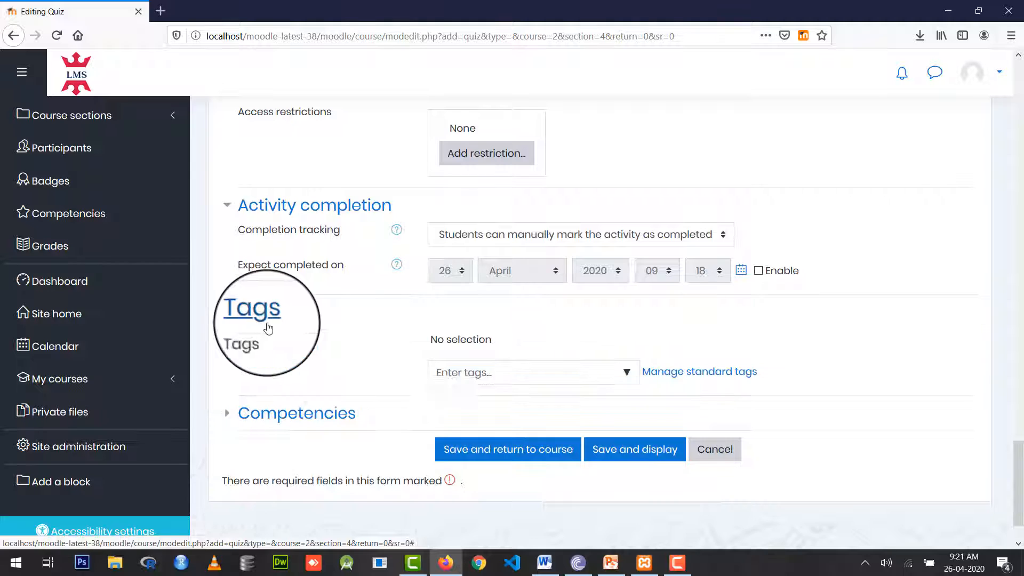
click(492, 373)
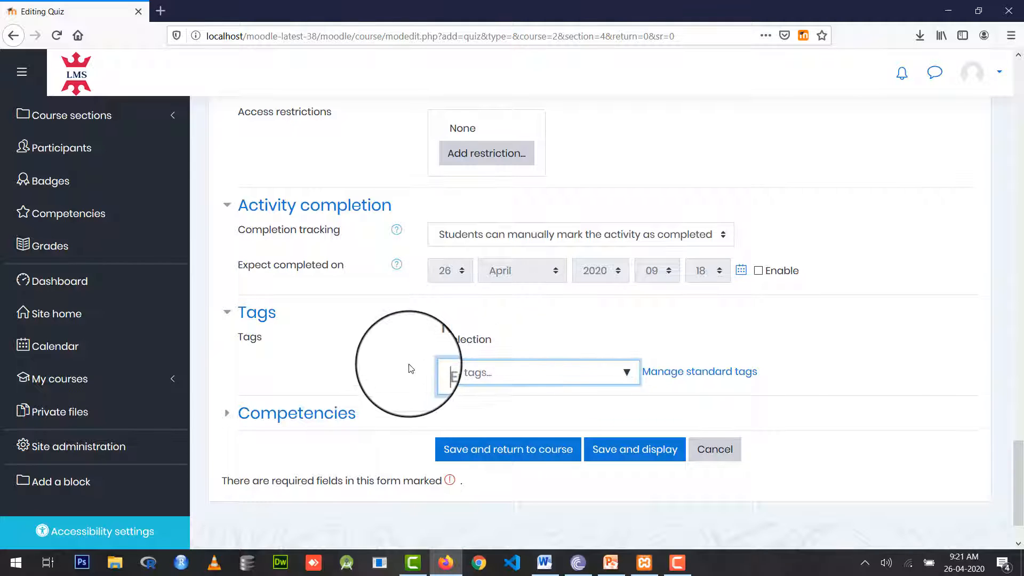
scroll(410, 368, down, 2)
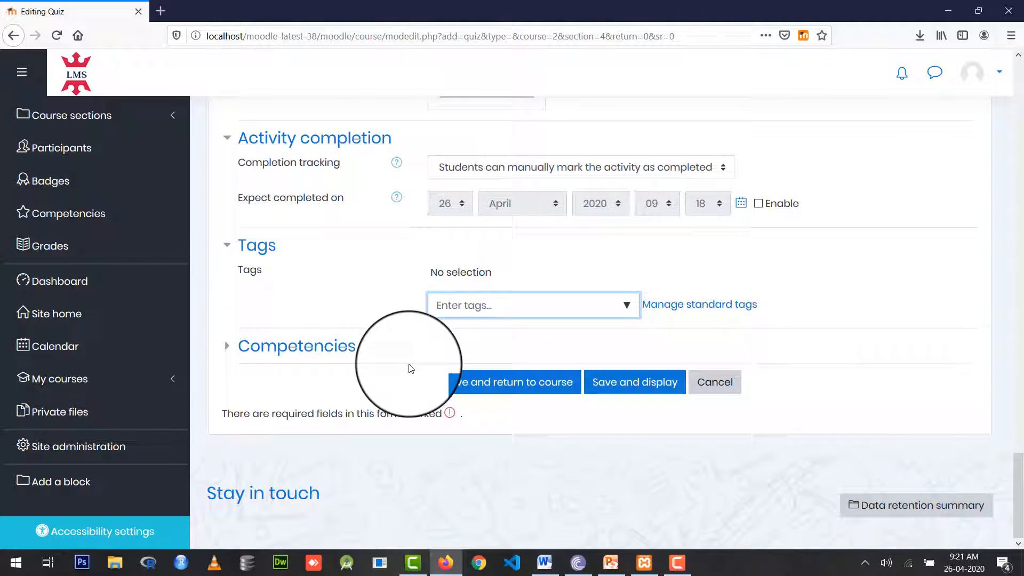
click(304, 345)
scroll(521, 344, down, 3)
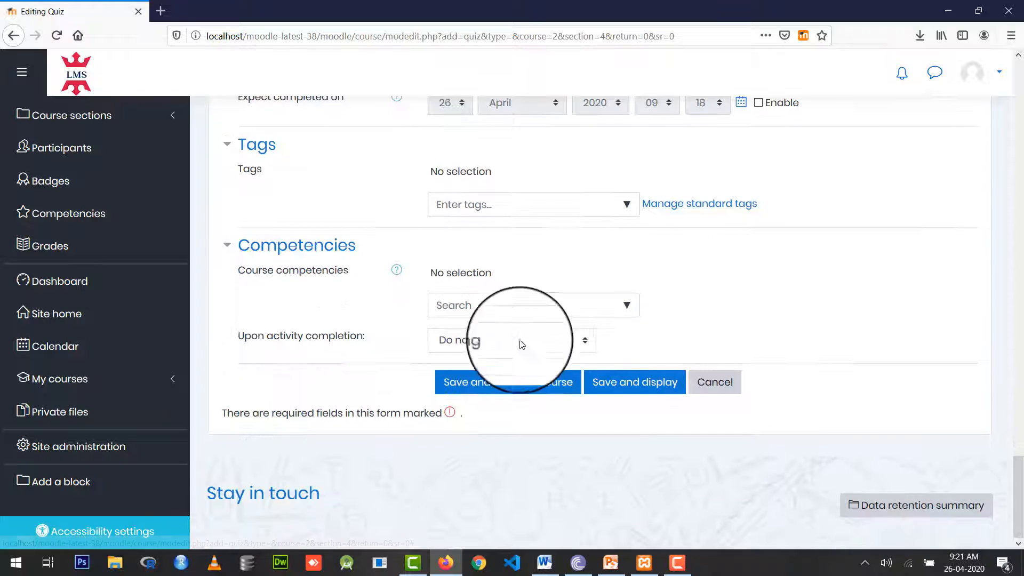
Step: Save and display Quiz 01, and open it for editing its questions
click(630, 392)
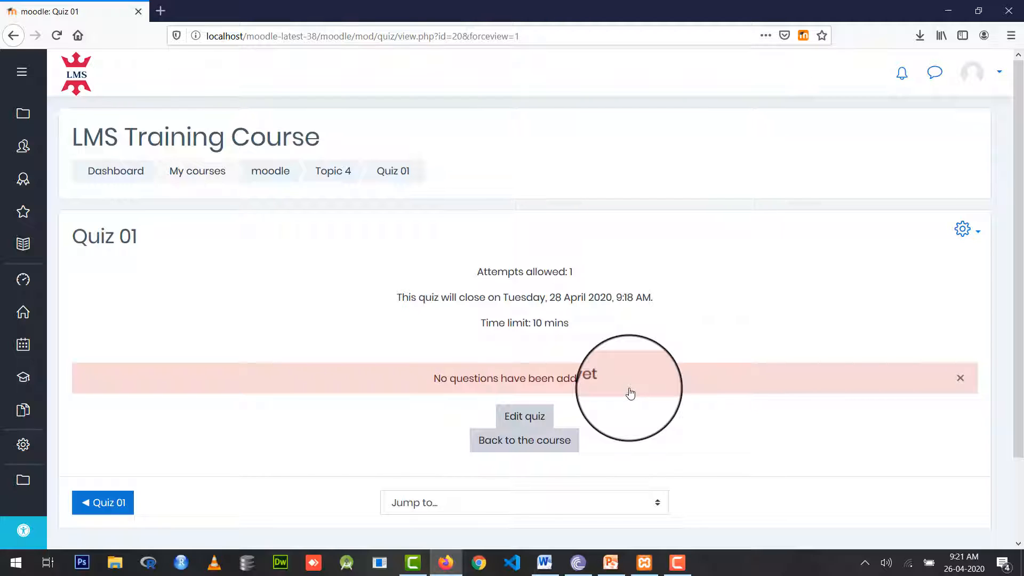
click(547, 419)
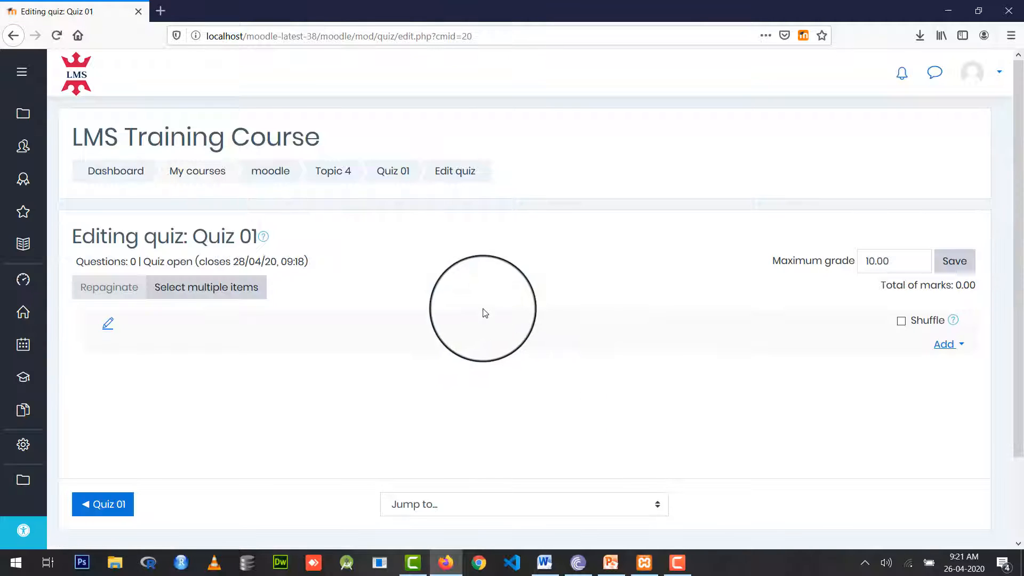
Step: Add a new Multiple choice question to Quiz 01
scroll(485, 313, down, 3)
click(946, 250)
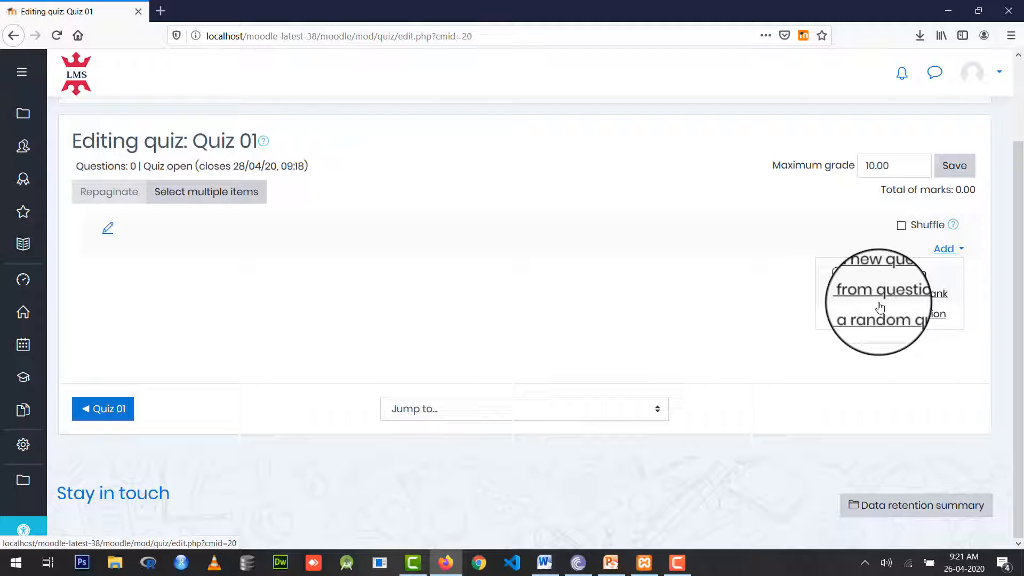
click(894, 275)
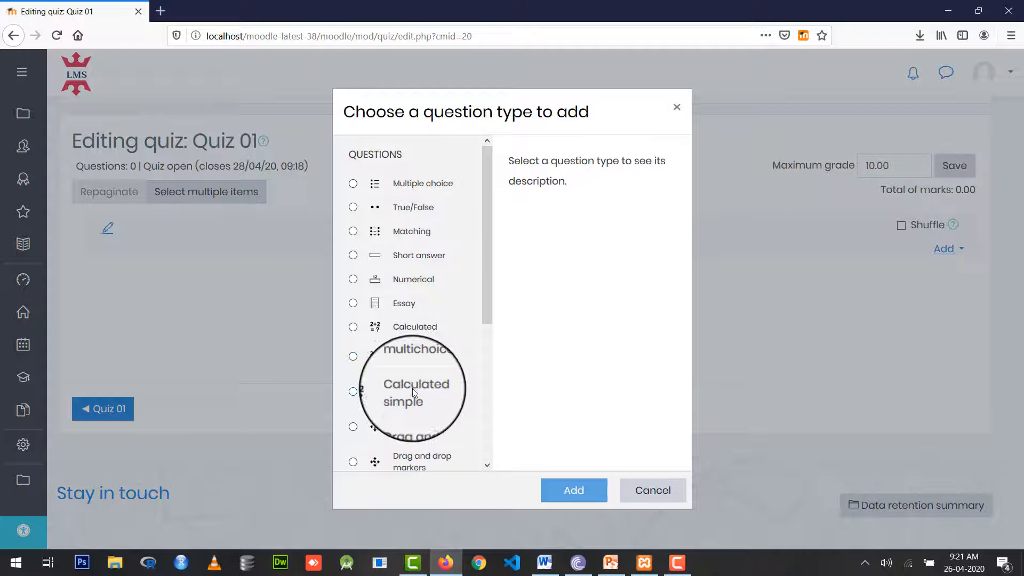
click(353, 183)
click(559, 493)
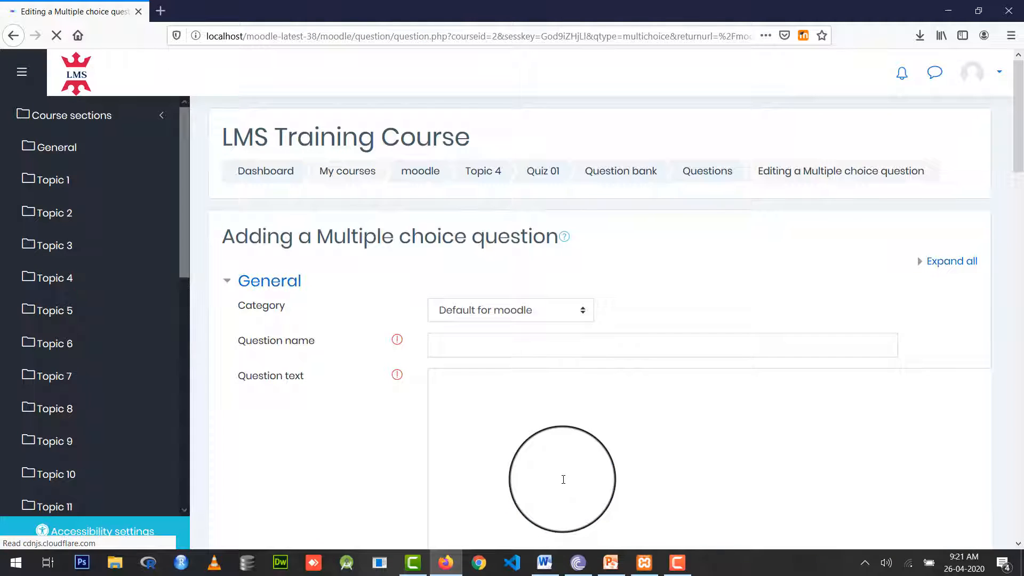
Step: Choose the category Default for moodle and name the question "Question 01"
scroll(563, 479, down, 1)
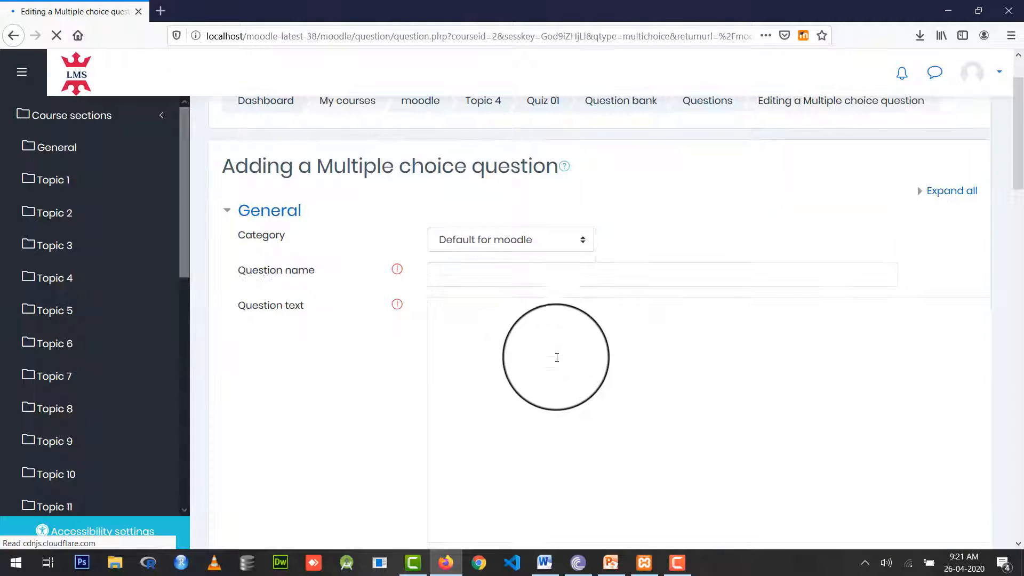
click(490, 240)
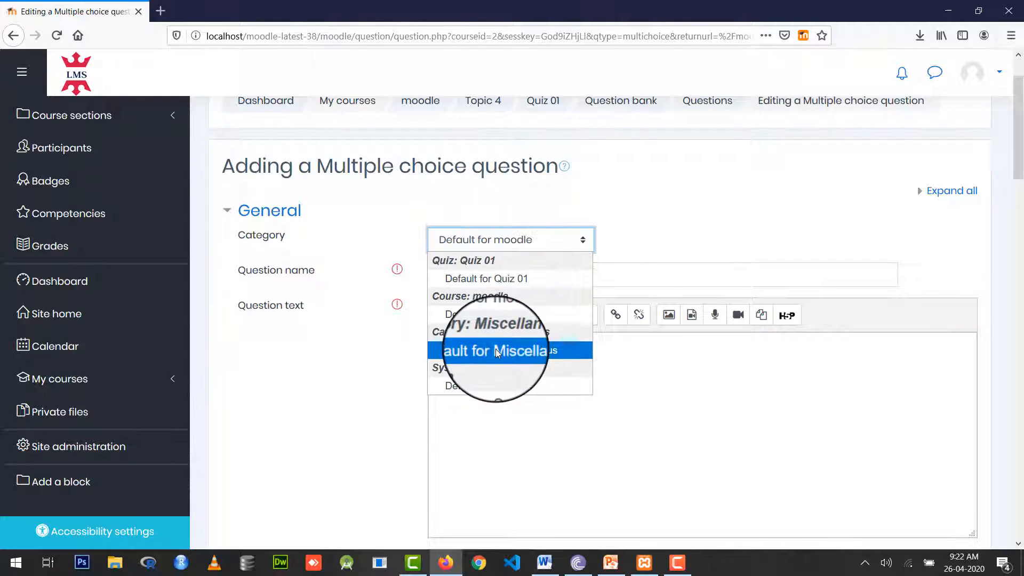
click(498, 315)
scroll(500, 307, down, 2)
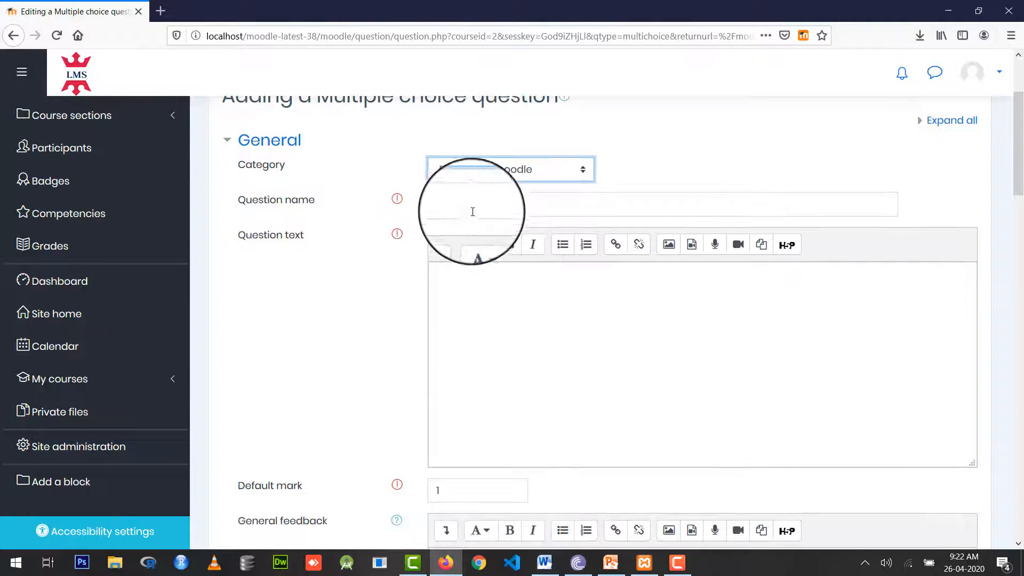
click(474, 208)
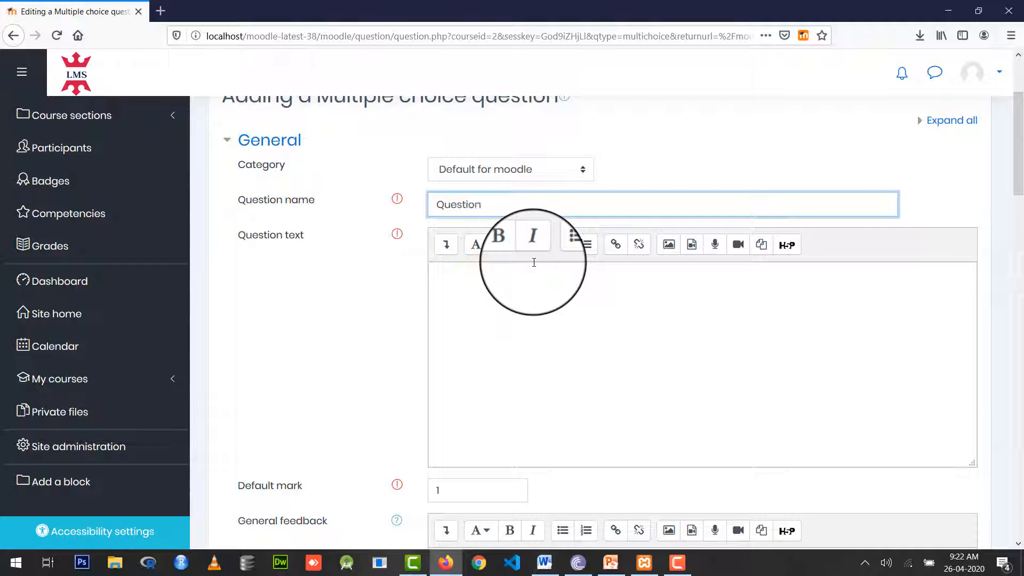
Step: Copy the question "The term 'Computer' is derived from_________?" from learner.docx in Word into the Moodle question text
scroll(528, 288, down, 3)
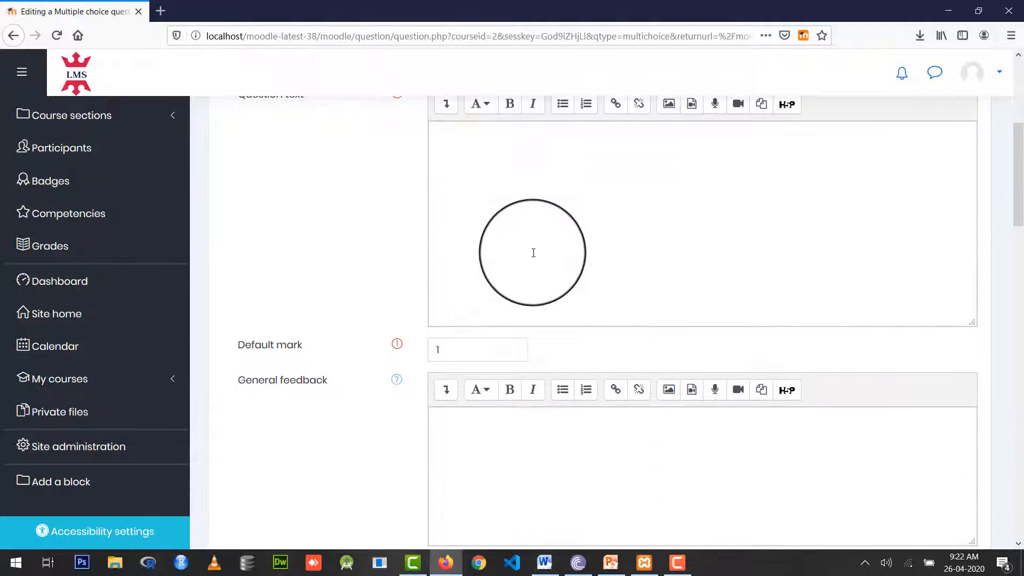
click(533, 251)
click(552, 570)
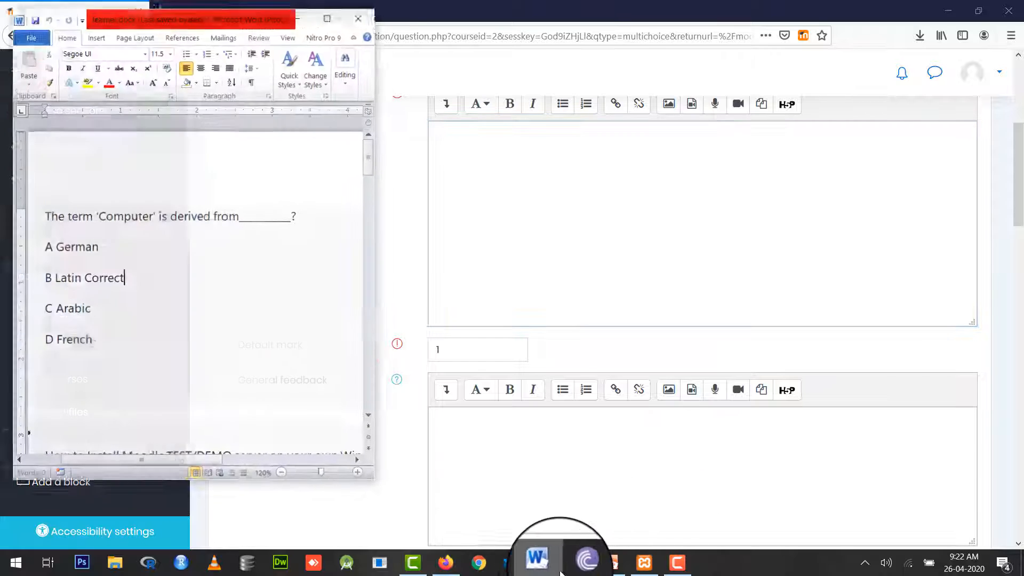
drag(291, 213, 69, 194)
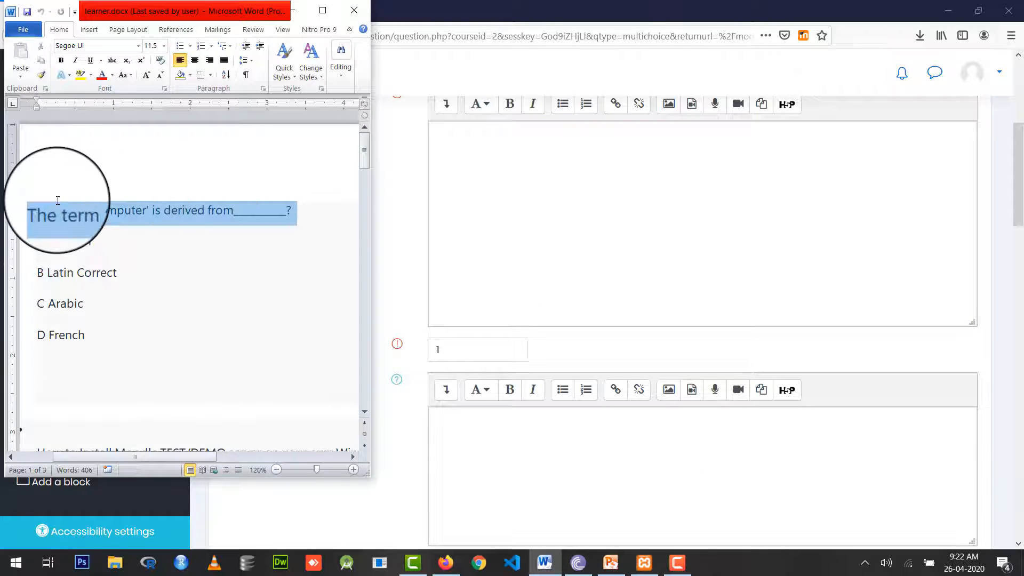
key(ctrl+c)
scroll(515, 262, up, 3)
click(490, 307)
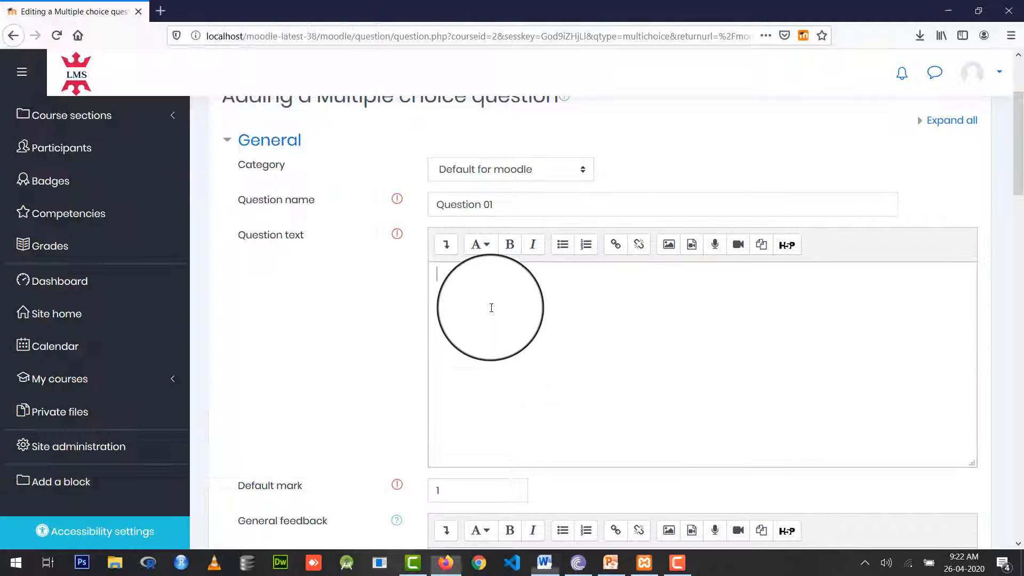
key(ctrl+v)
Step: Keep the question at one answer only and number its choices a., b., c
scroll(492, 307, down, 4)
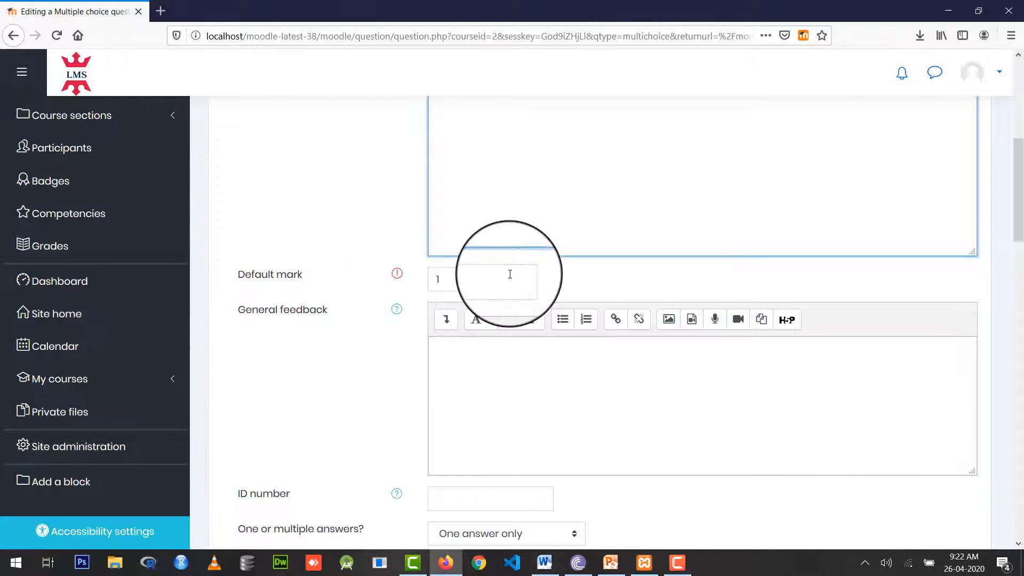
scroll(509, 274, down, 4)
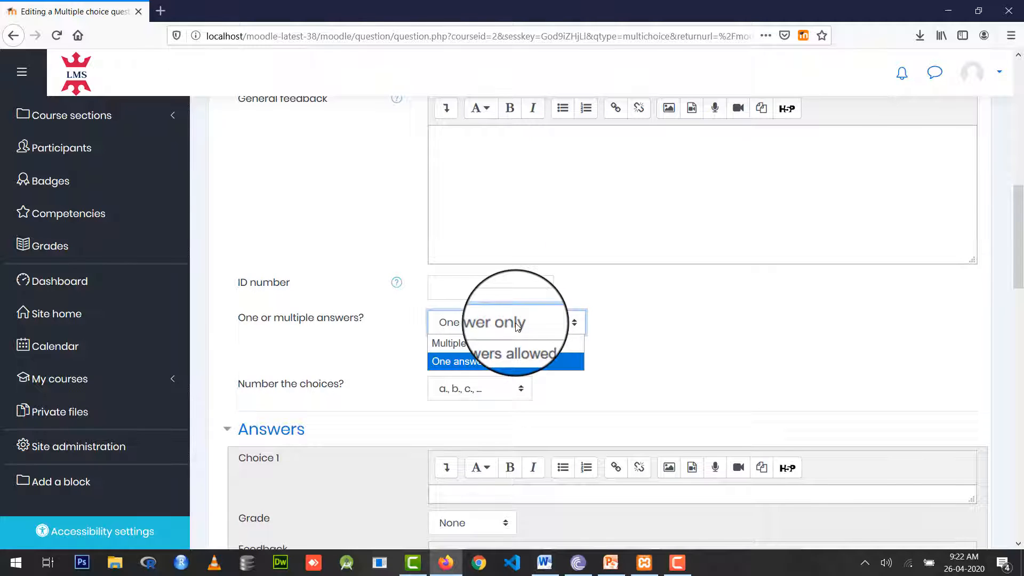
click(760, 343)
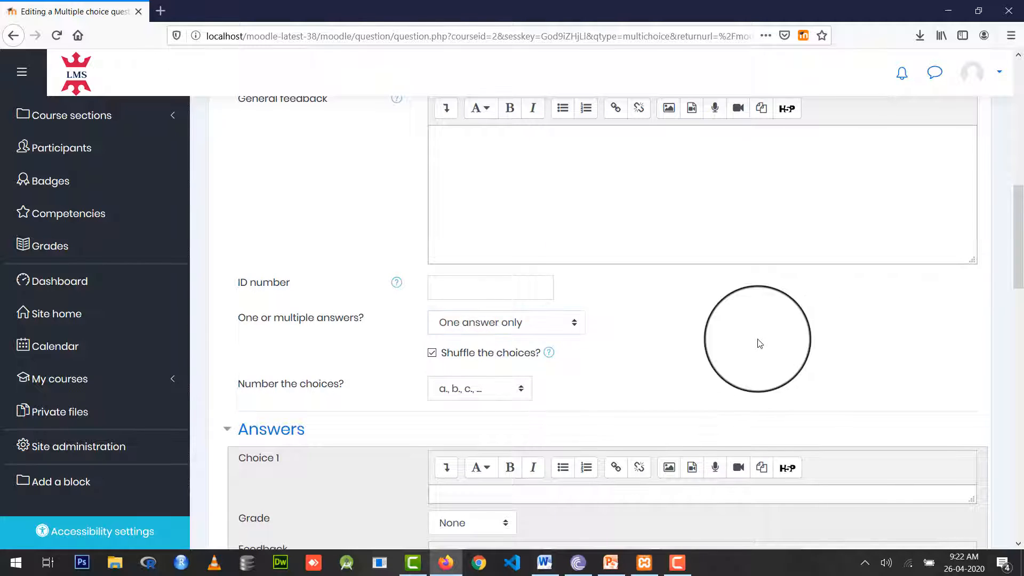
scroll(760, 343, down, 1)
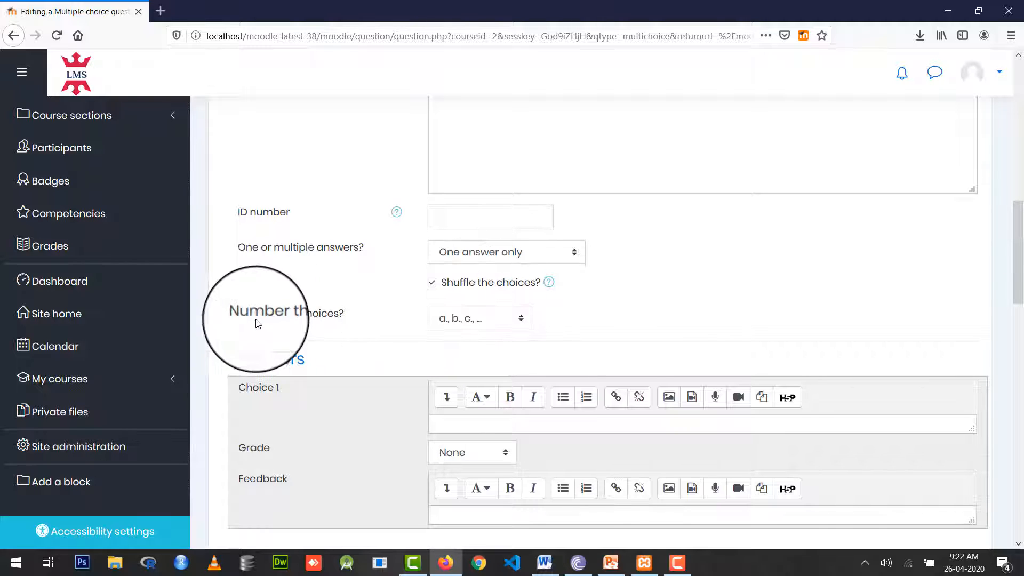
click(439, 320)
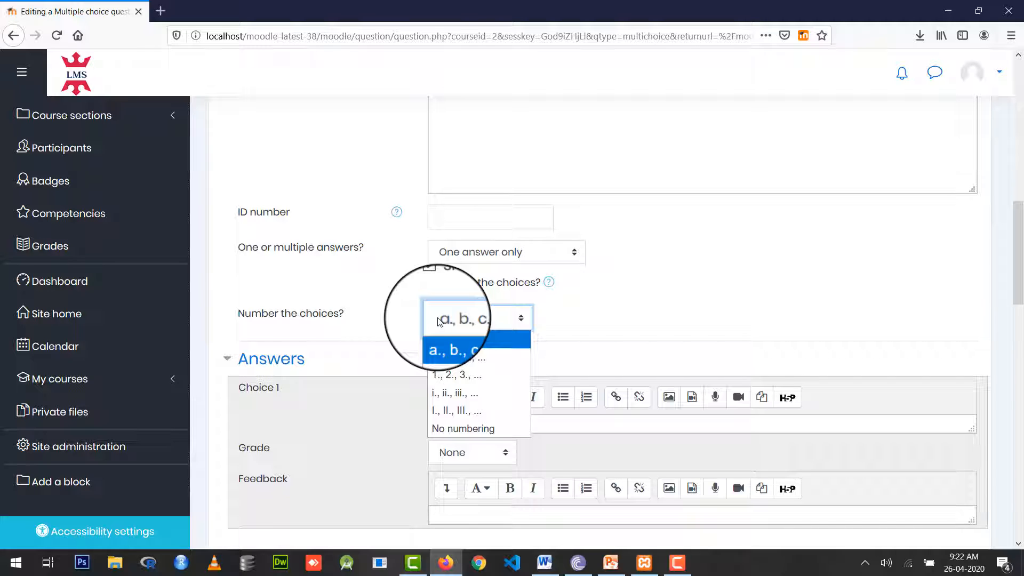
click(440, 340)
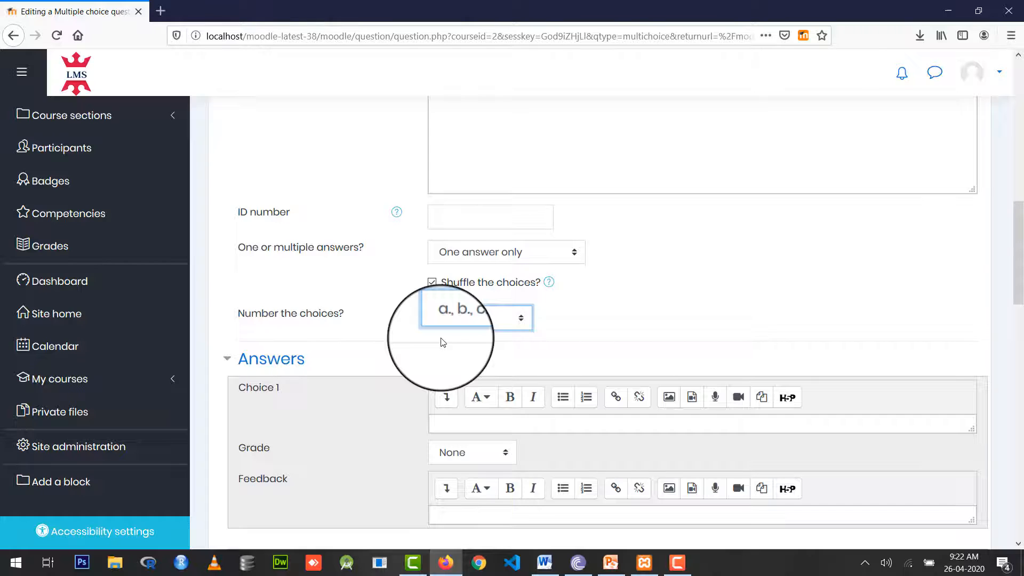
Step: Copy the answer "German" from the Word document into Choice 1 of the question
scroll(441, 341, down, 4)
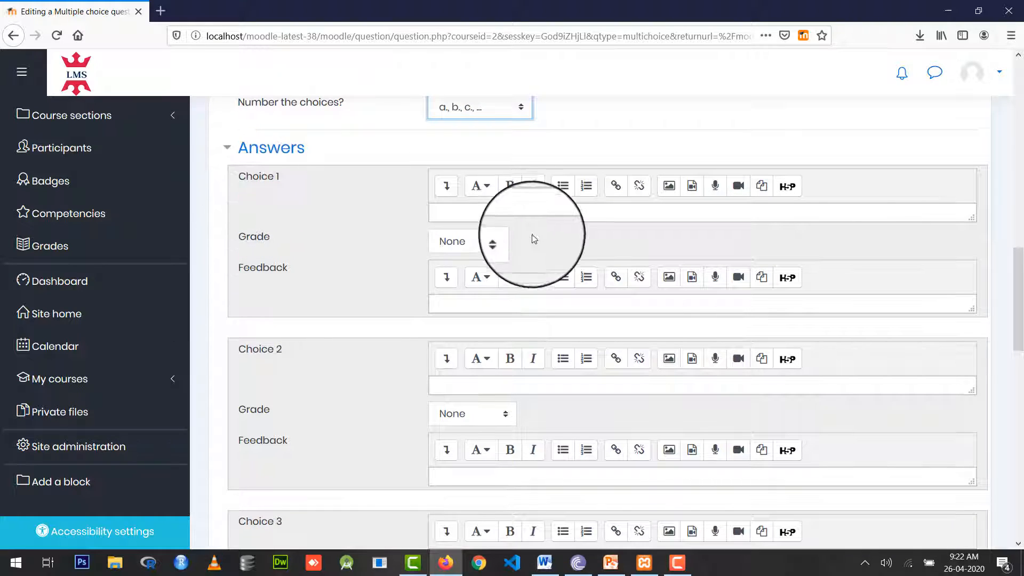
click(544, 562)
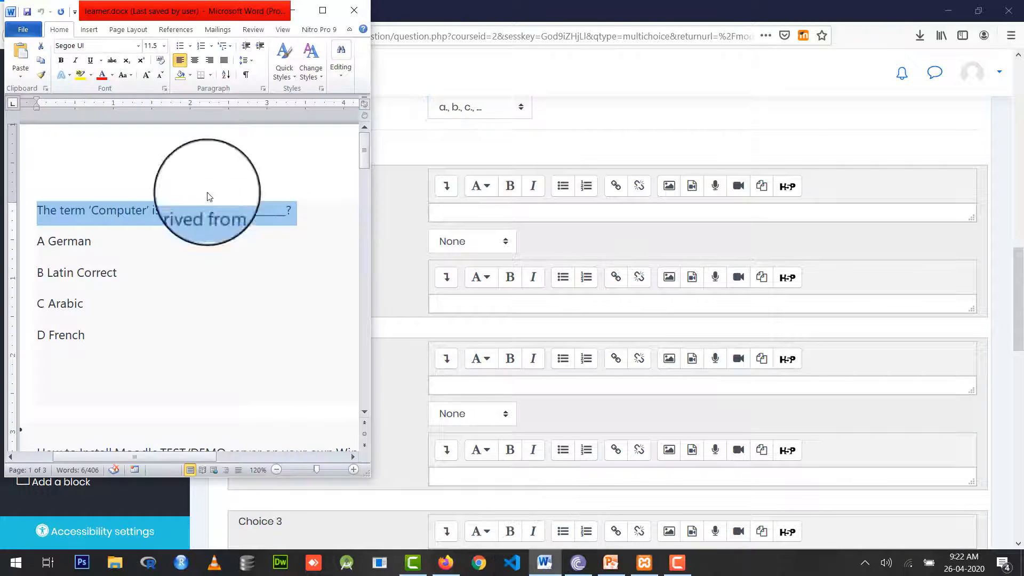
drag(52, 243, 92, 244)
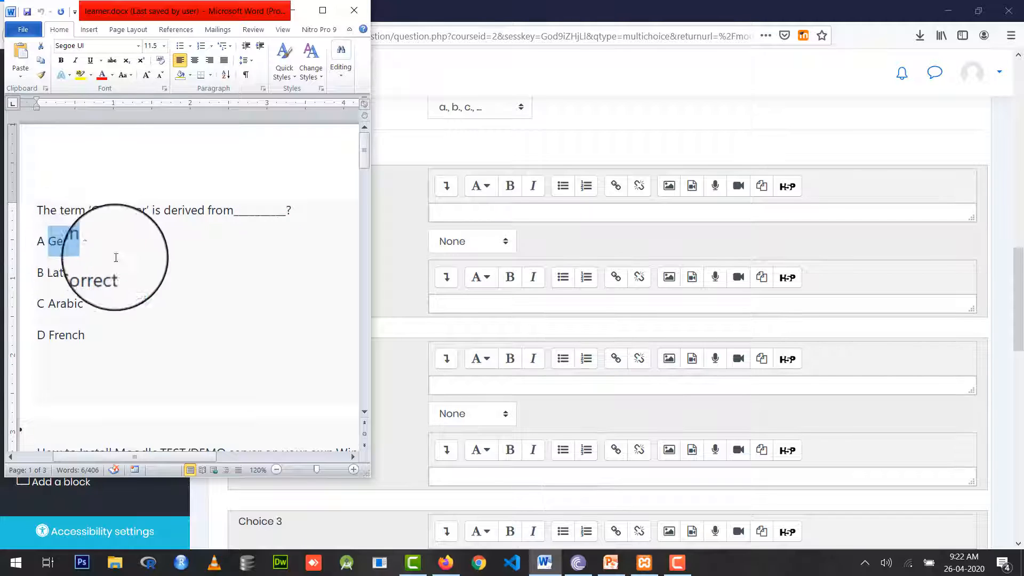
click(460, 218)
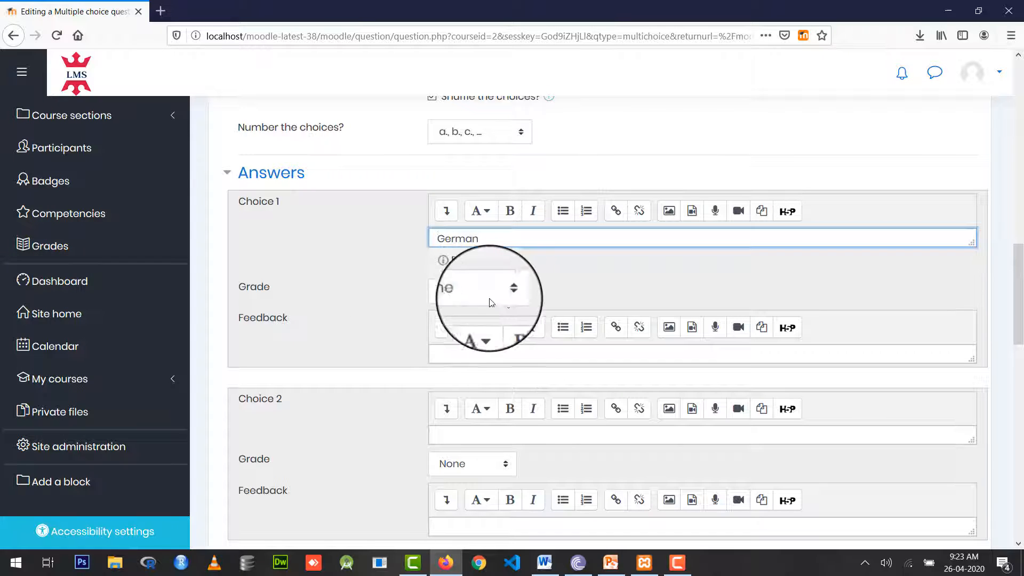
click(473, 297)
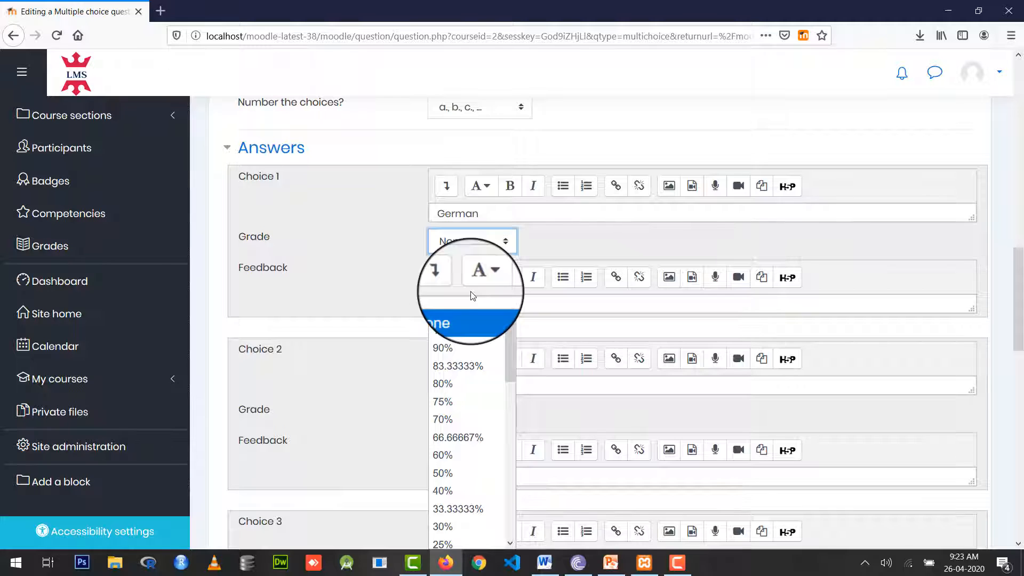
click(465, 330)
click(471, 250)
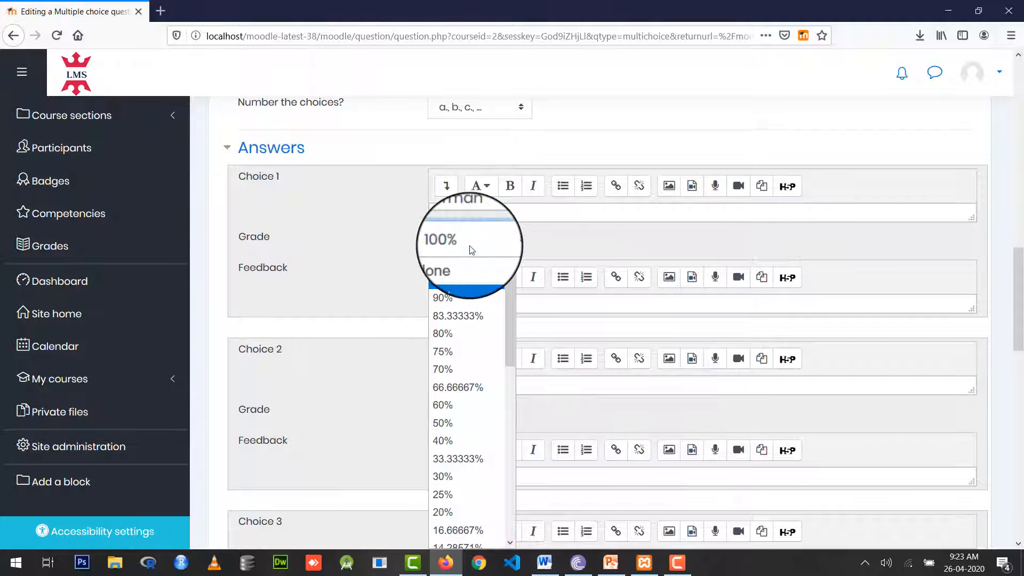
click(463, 258)
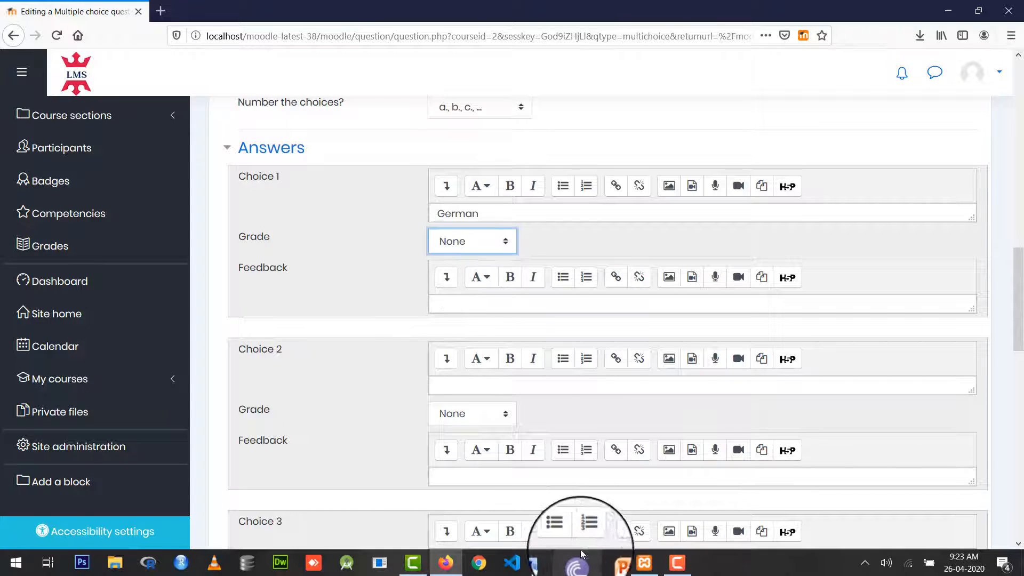
Step: Copy the answer "Latin" from the Word document into Choice 2 of the question and set its grade to 100%
click(540, 574)
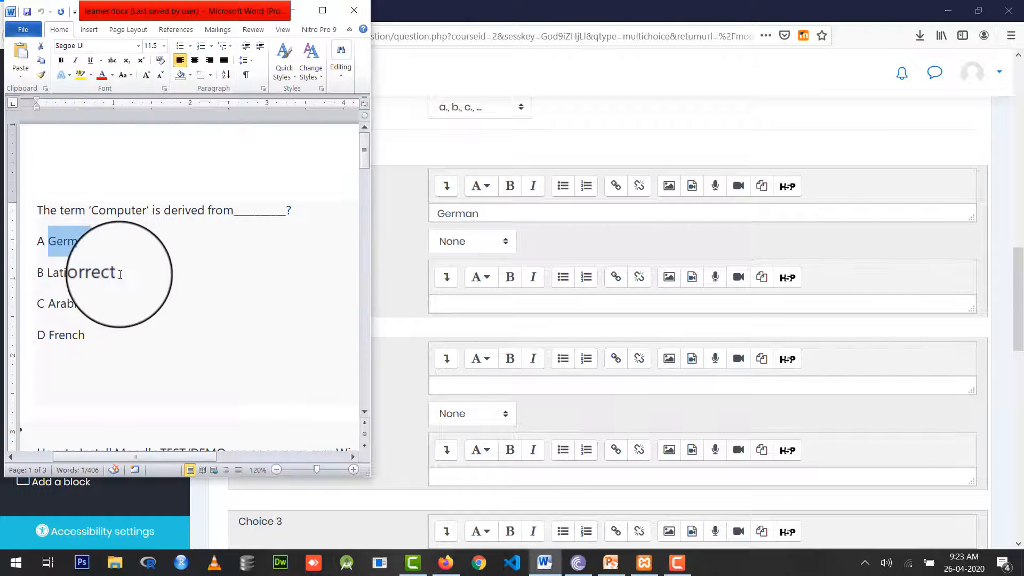
click(80, 272)
drag(77, 273, 47, 272)
click(74, 272)
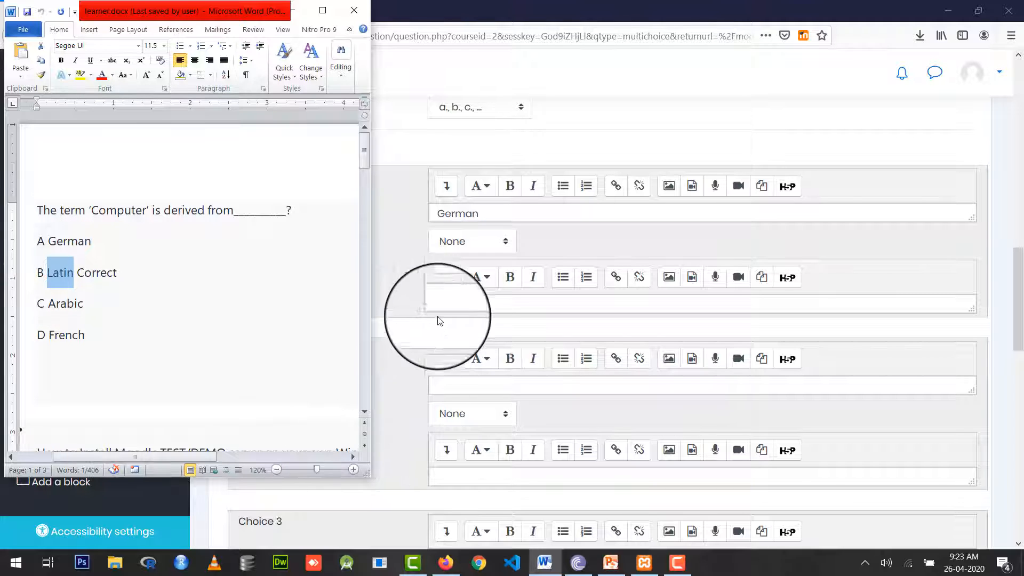
click(438, 321)
scroll(427, 331, down, 3)
click(471, 318)
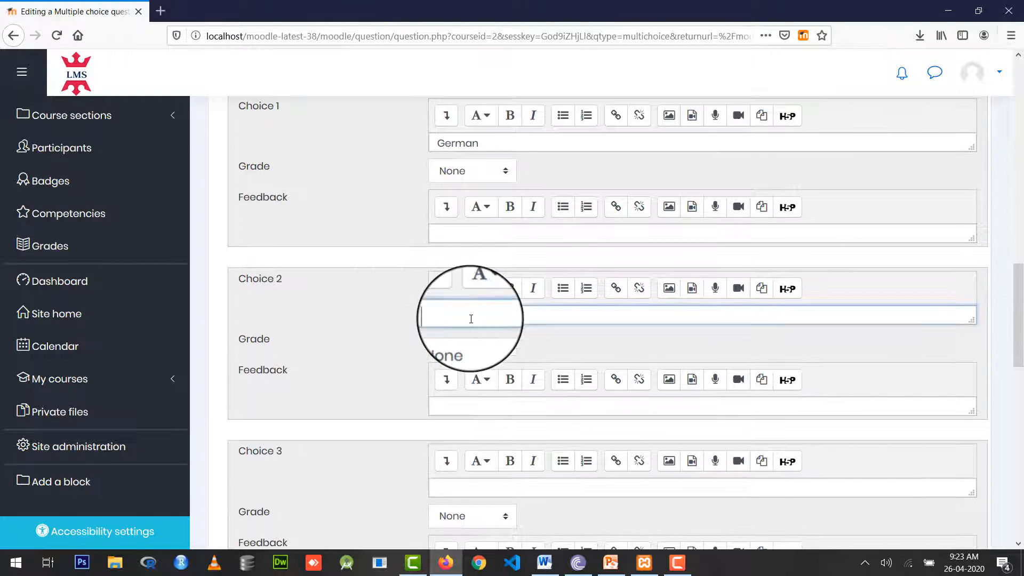
click(466, 351)
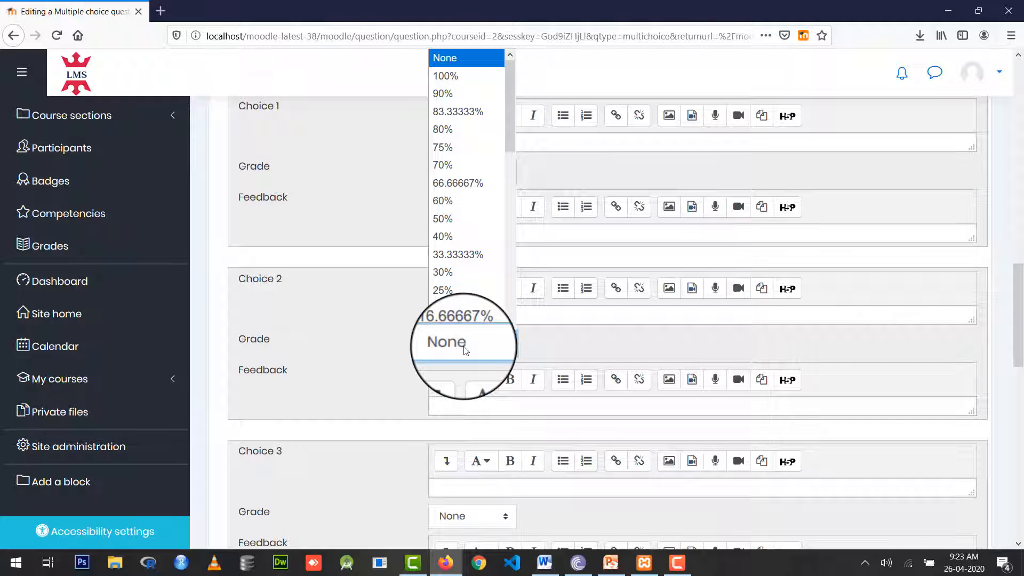
click(480, 74)
Step: Copy the answer "Arabic" from the Word document into Choice 3 of the question
scroll(605, 336, down, 3)
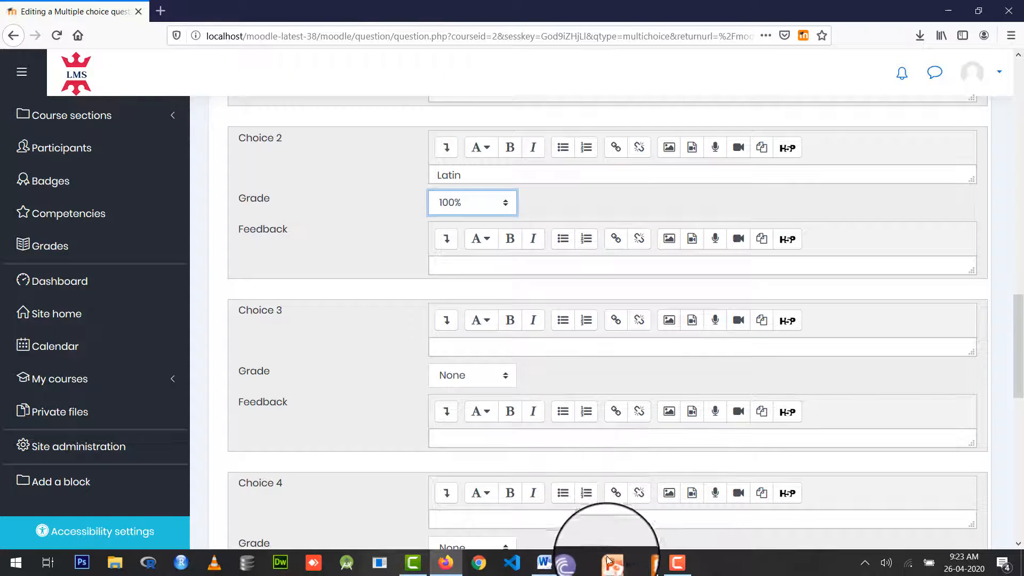
click(545, 561)
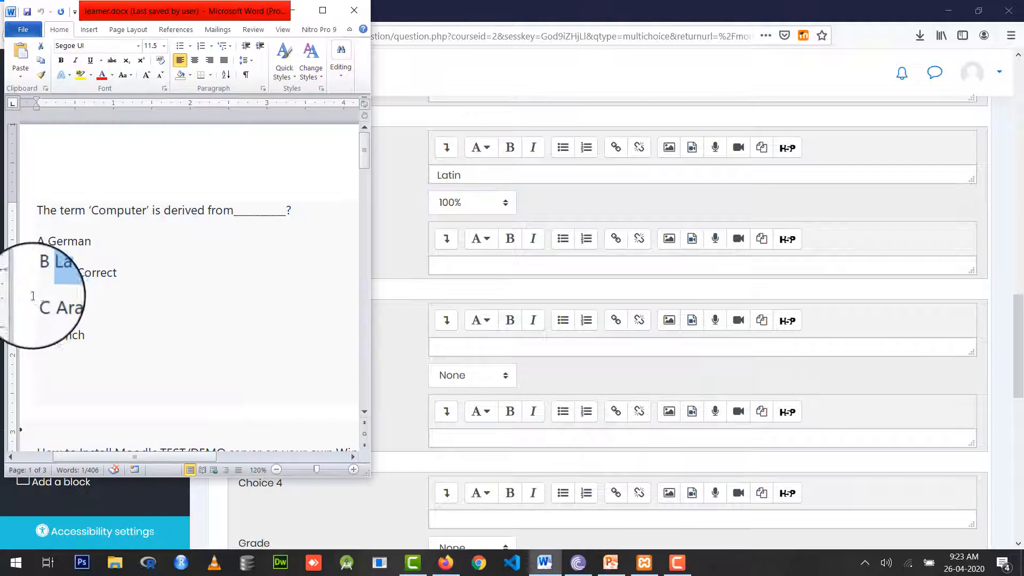
drag(49, 302, 85, 298)
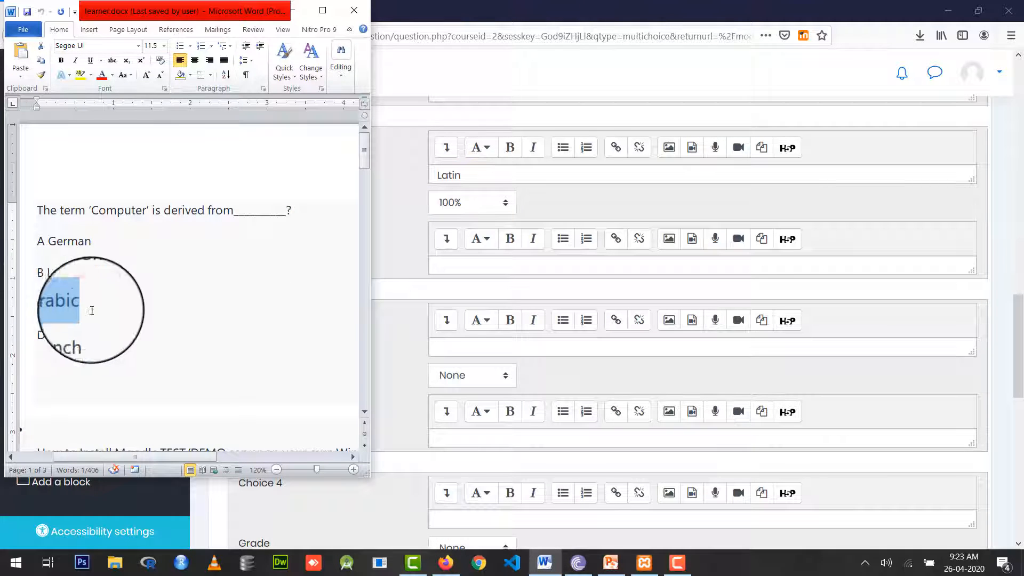
click(395, 348)
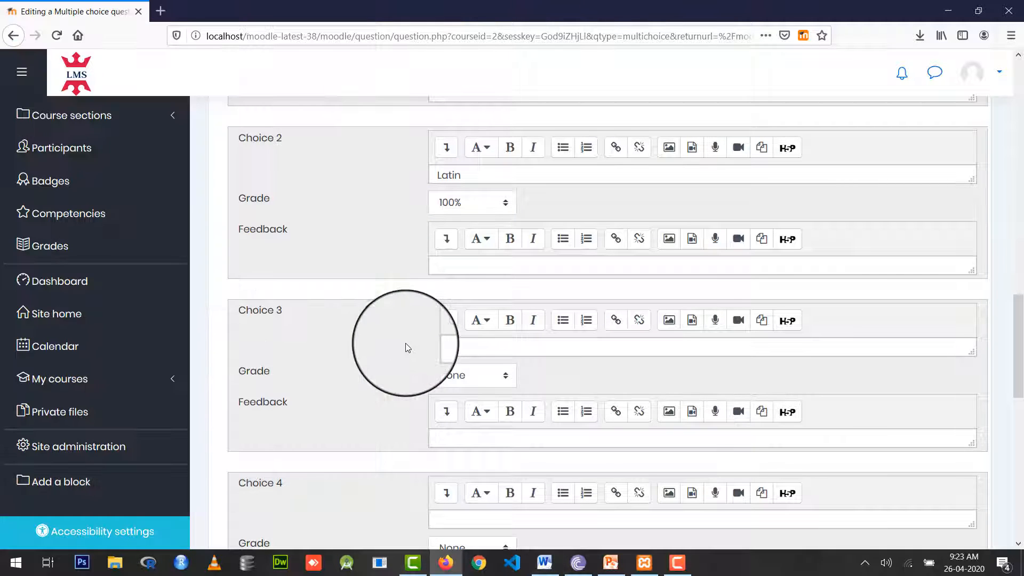
click(451, 350)
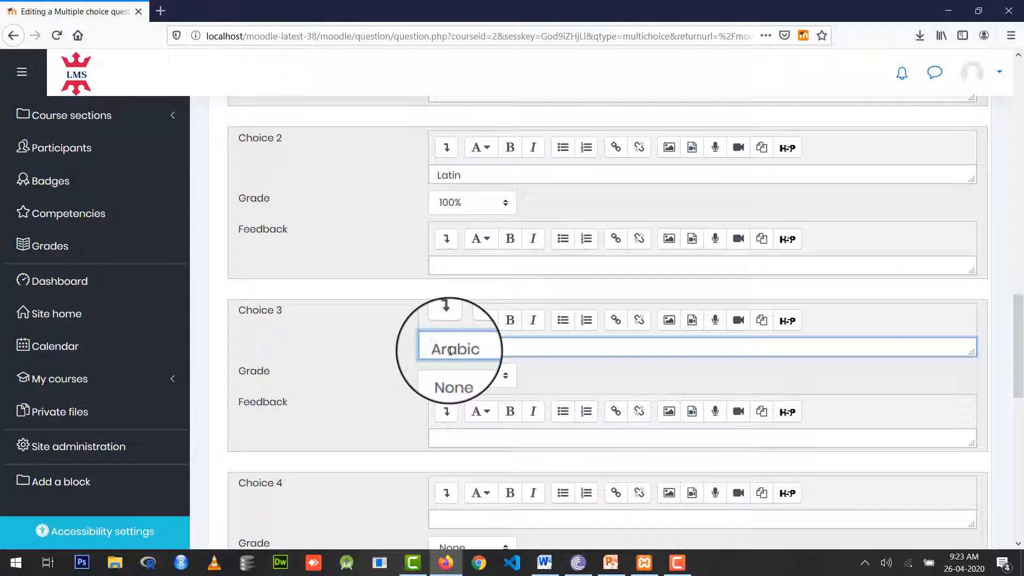
scroll(452, 351, down, 1)
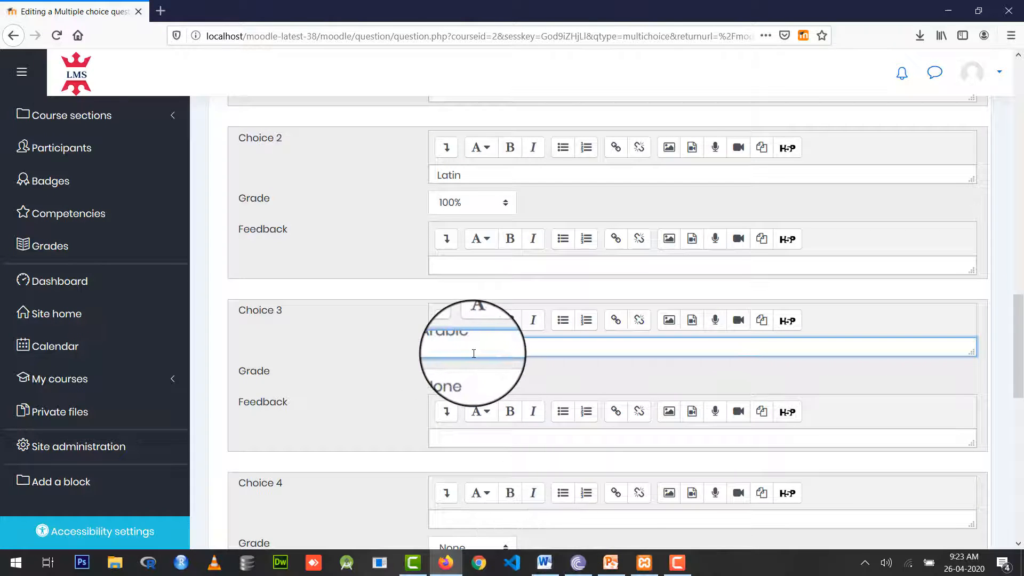
Step: Copy the answer "French" from the Word document into Choice 4 of the question
scroll(474, 357, down, 3)
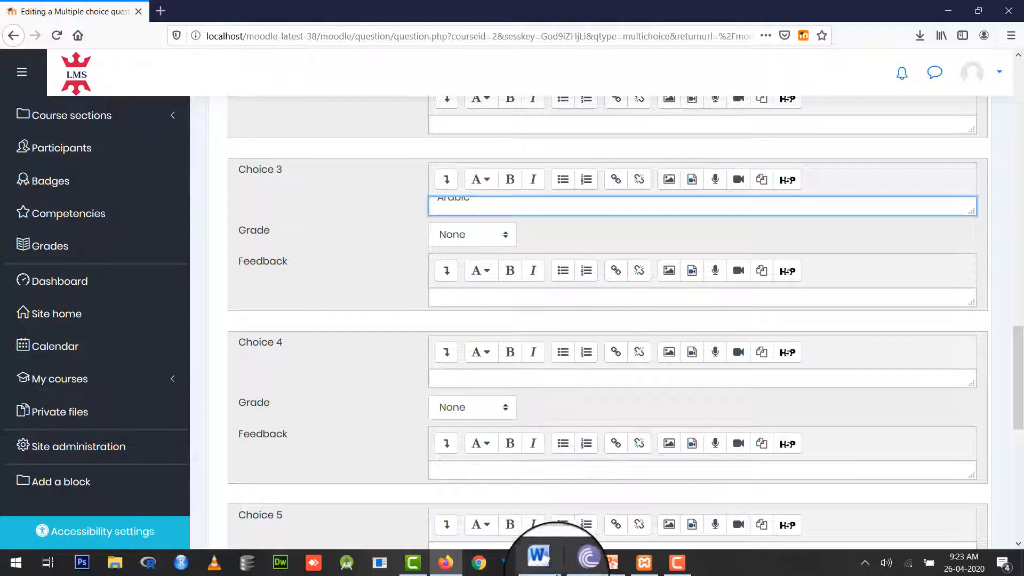
click(552, 570)
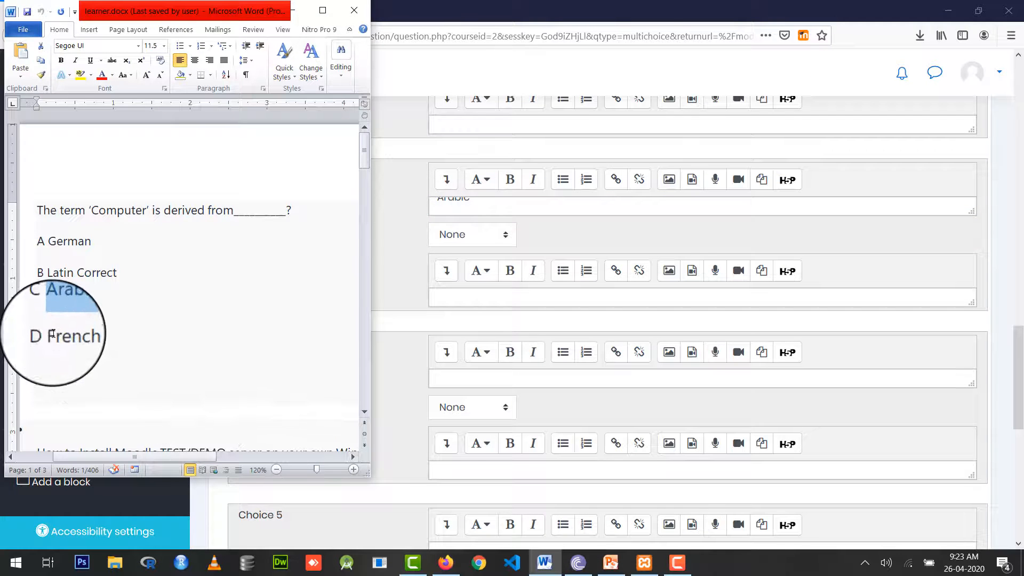
drag(51, 335, 82, 335)
key(ctrl+c)
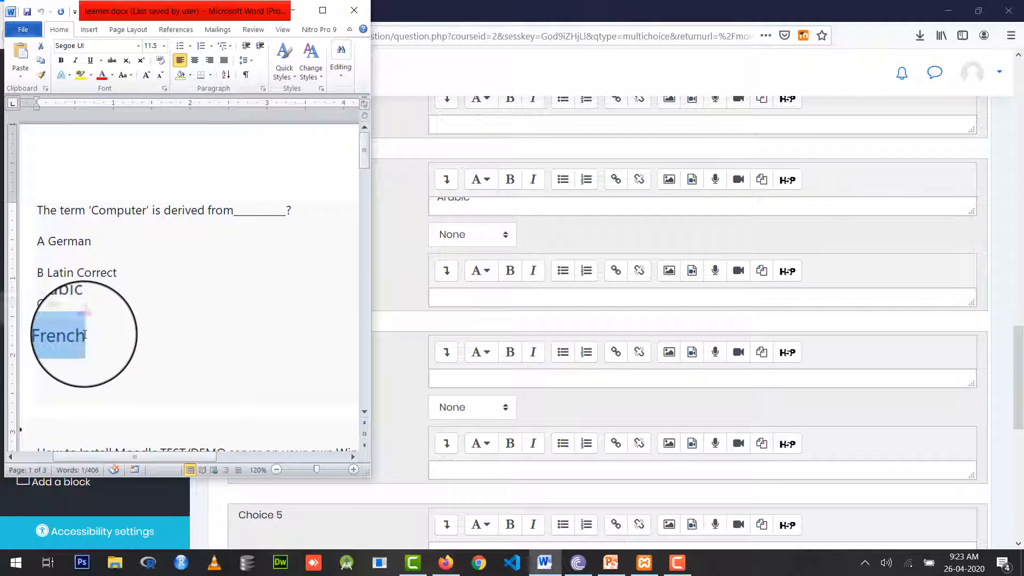
click(446, 322)
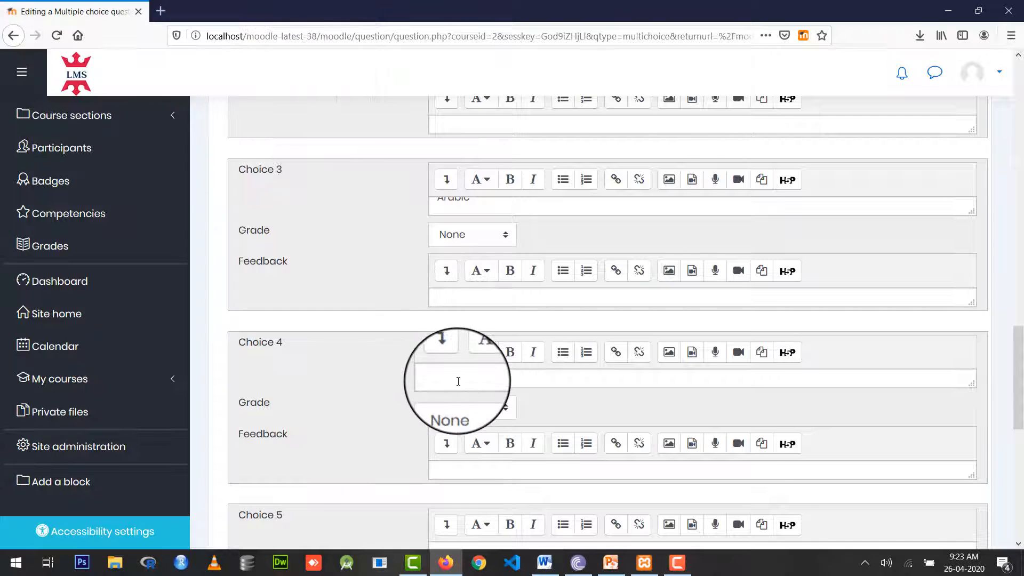
click(458, 381)
key(ctrl+v)
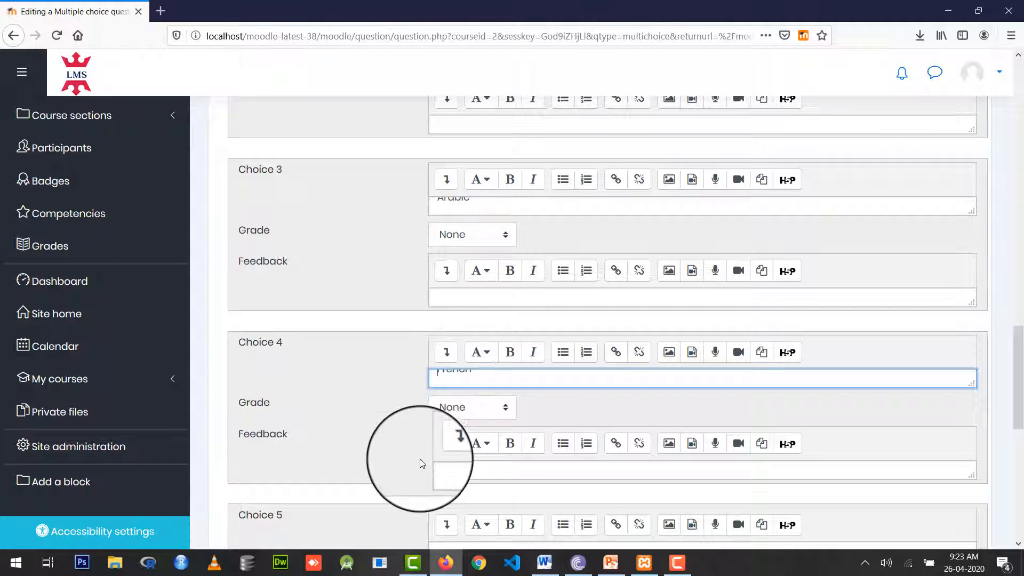
Step: Expand the combined feedback settings and review the texts for correct, partially correct and incorrect responses
scroll(418, 462, down, 3)
click(452, 333)
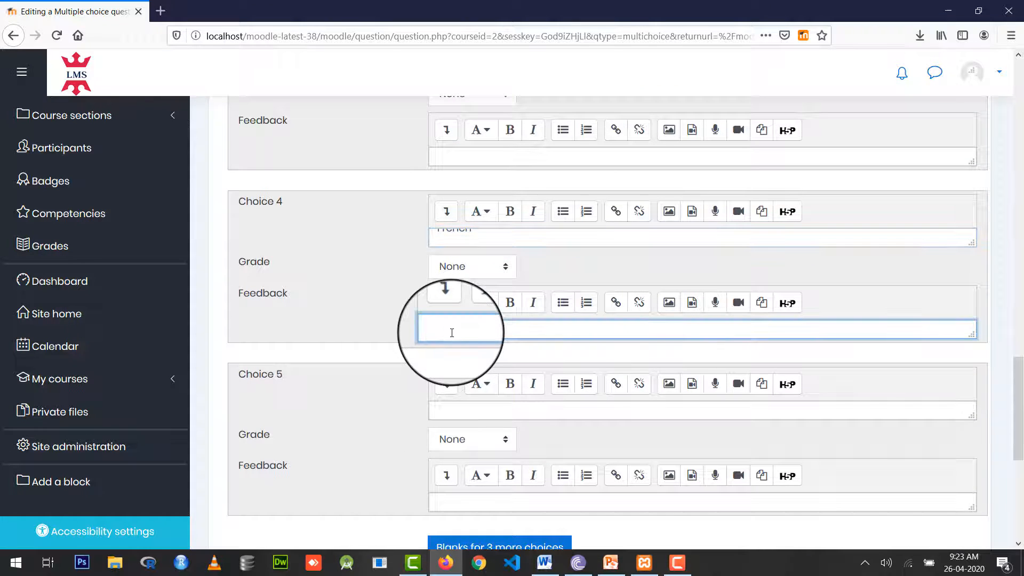
scroll(586, 426, down, 6)
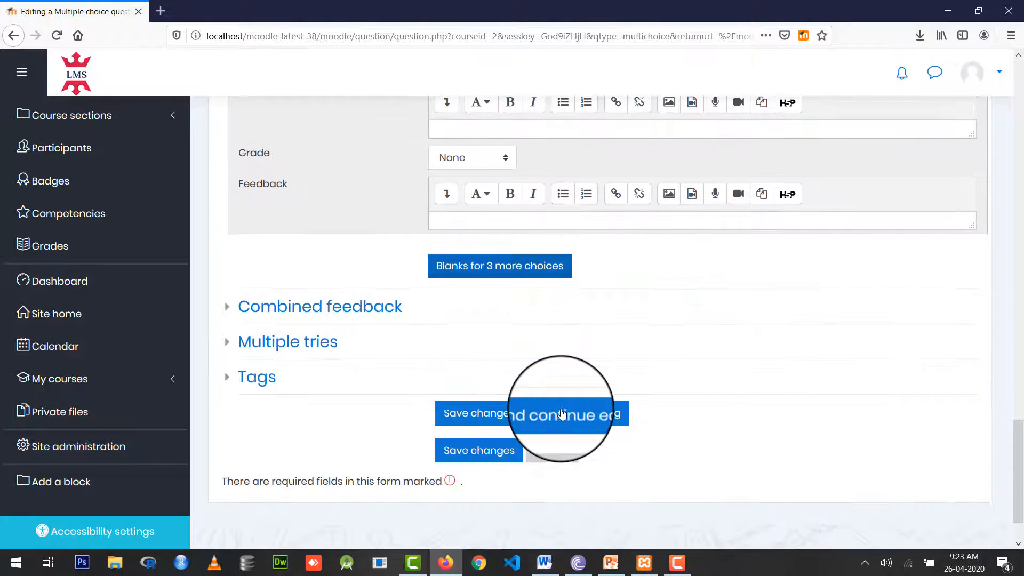
click(352, 312)
scroll(636, 352, down, 2)
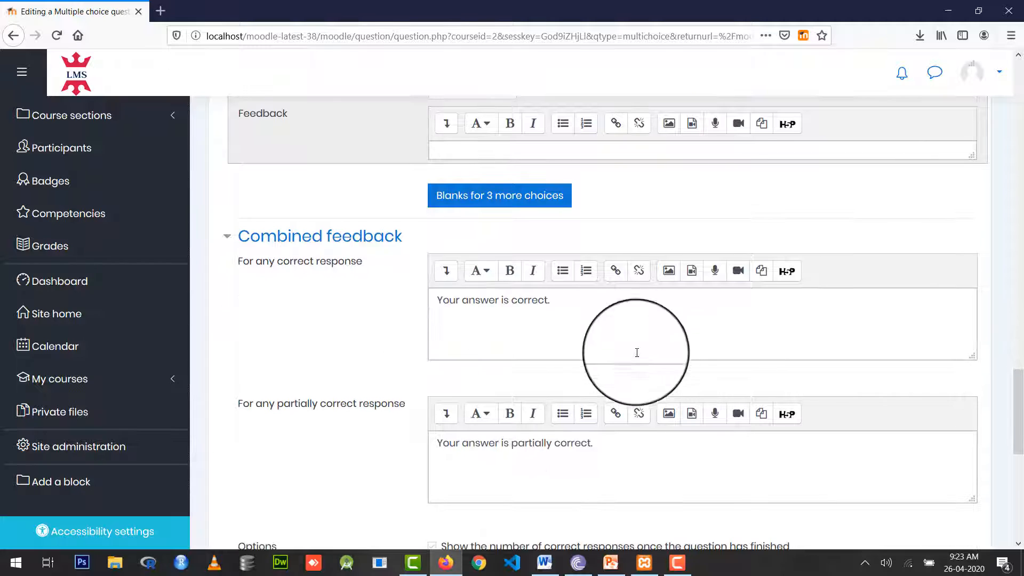
scroll(619, 438, down, 3)
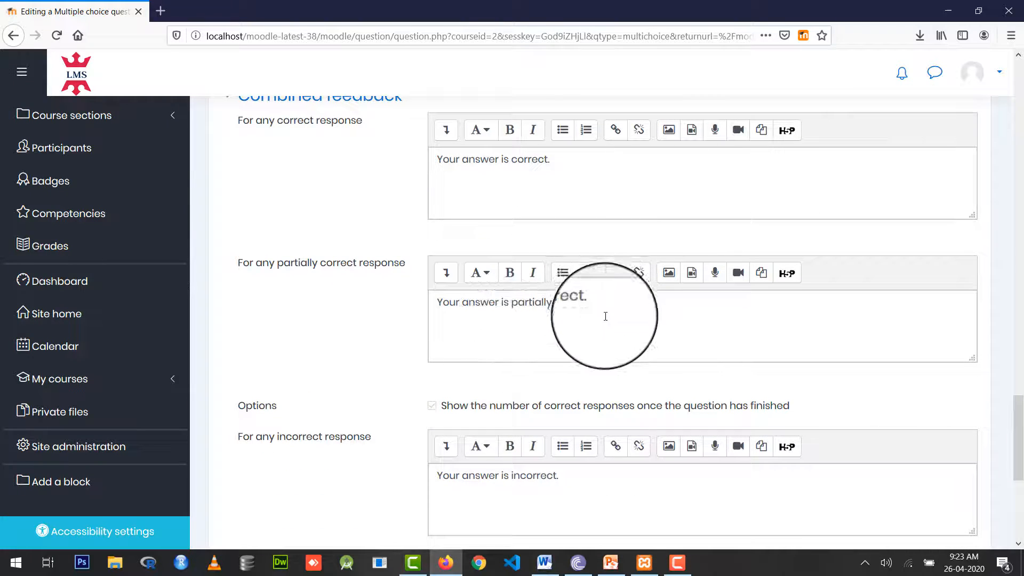
scroll(605, 316, down, 3)
Step: Expand the Multiple tries settings and review the penalty options for each incorrect try and the hint fields
click(304, 449)
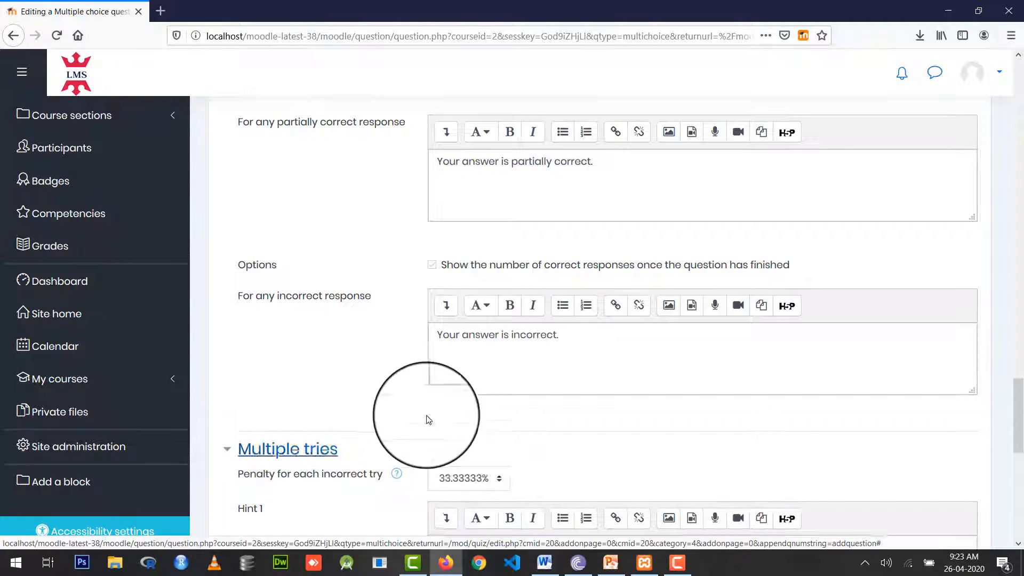
scroll(438, 405, down, 3)
scroll(457, 362, up, 2)
scroll(366, 425, down, 3)
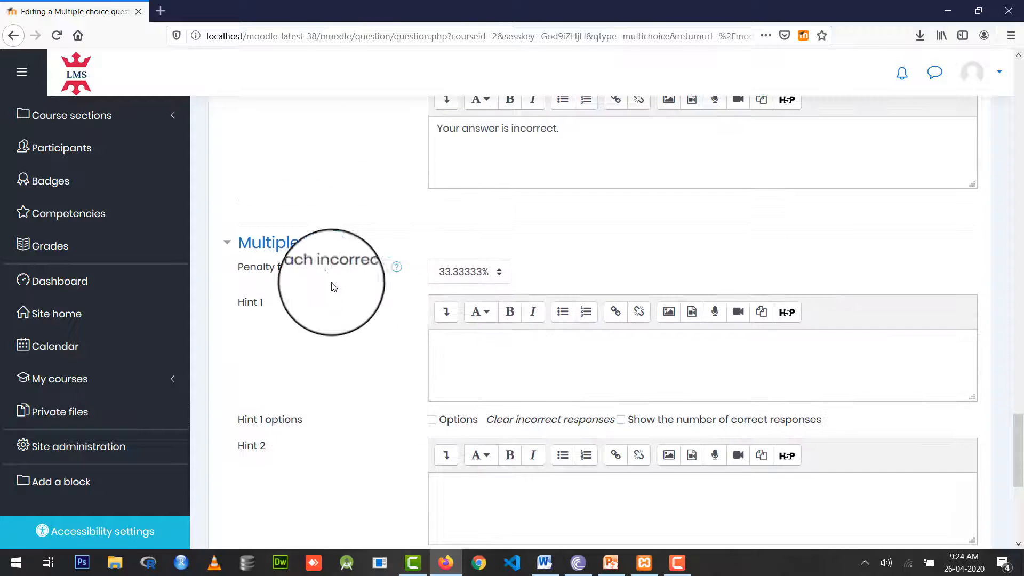
click(464, 278)
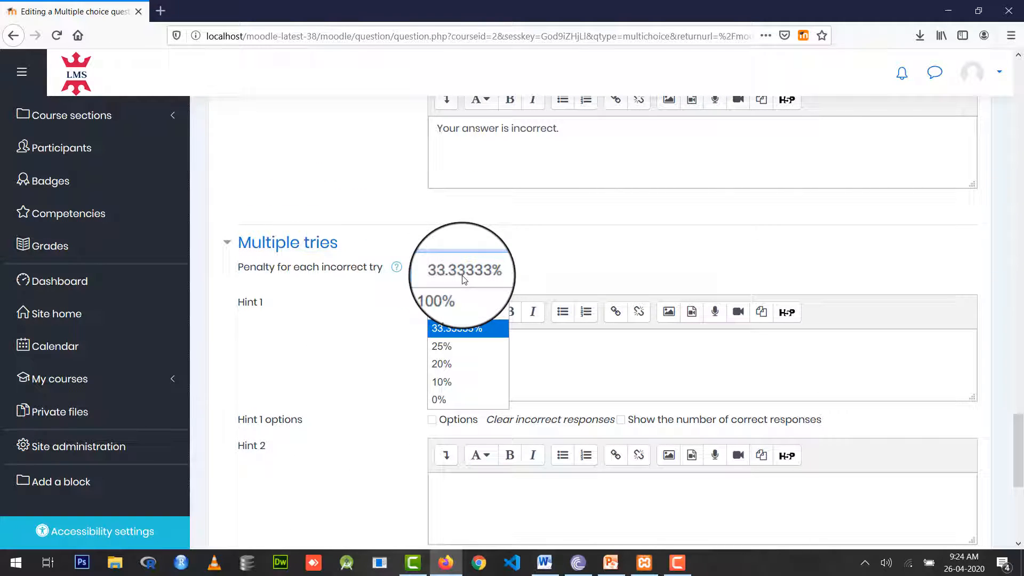
click(464, 278)
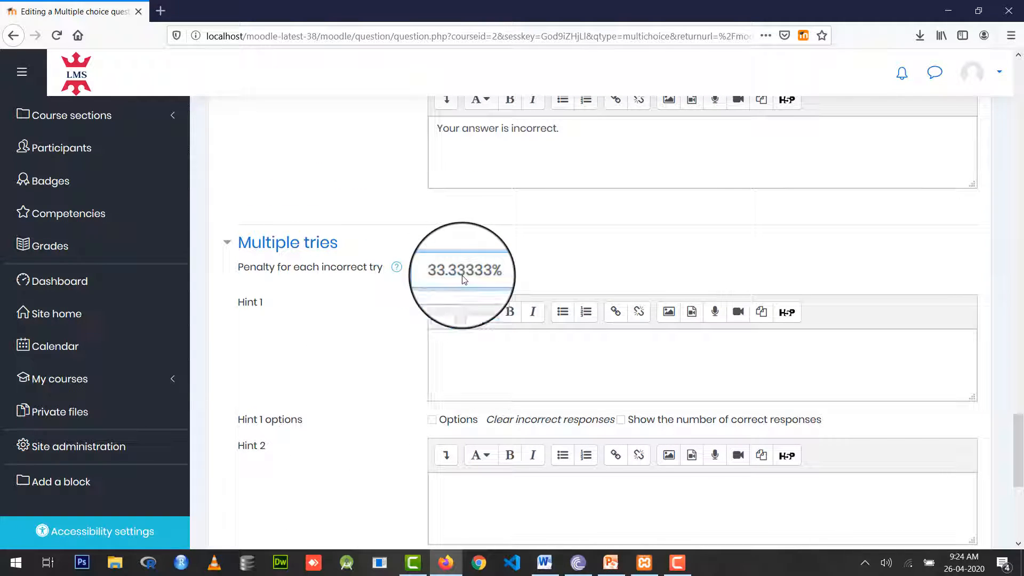
scroll(464, 278, down, 2)
scroll(464, 279, down, 5)
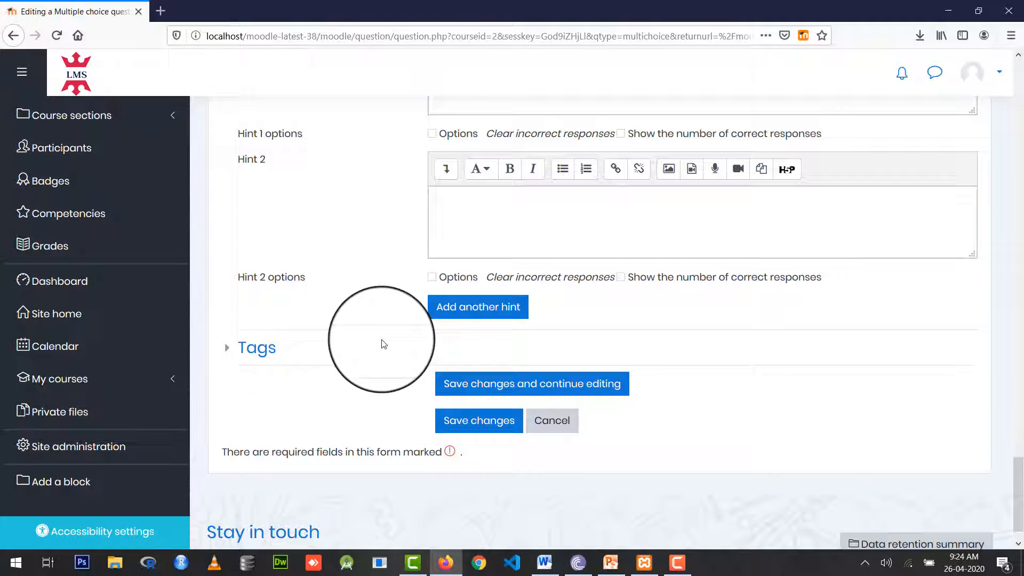
Step: Expand the question's Tags section, leave it without tags and save the question
click(228, 351)
scroll(585, 343, down, 3)
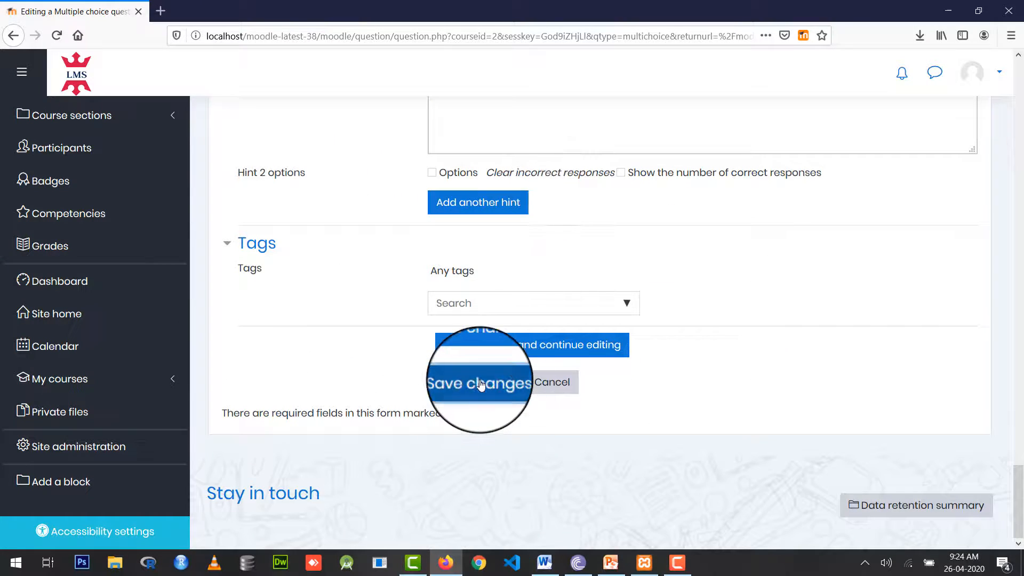
click(481, 384)
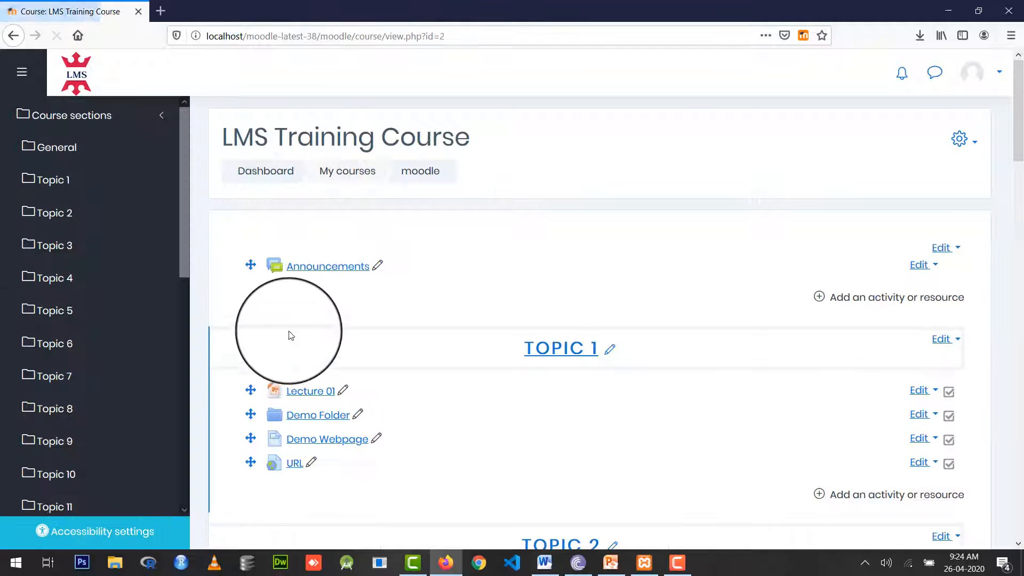
Step: Open Quiz 01 in Topic 4 of the course and check its allowed attempts, closing date and time limit
scroll(299, 331, down, 5)
scroll(348, 366, down, 15)
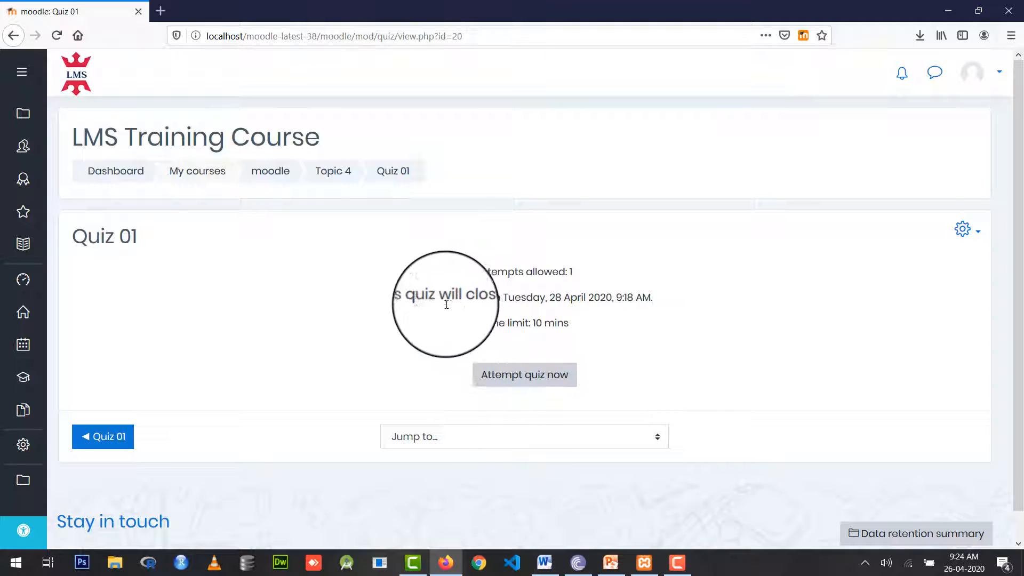
drag(488, 297, 565, 297)
click(566, 298)
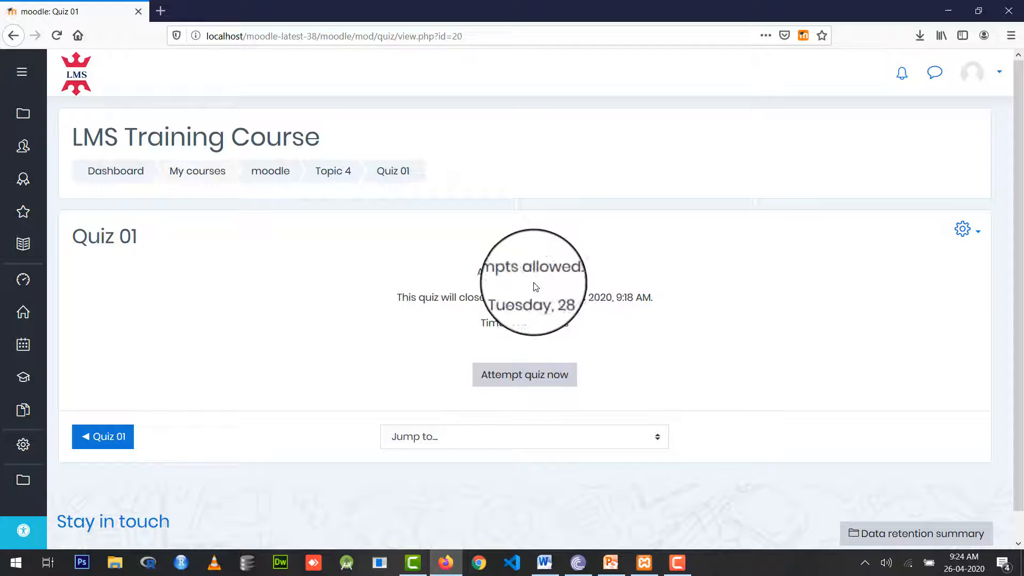
drag(484, 270, 546, 271)
drag(489, 324, 581, 324)
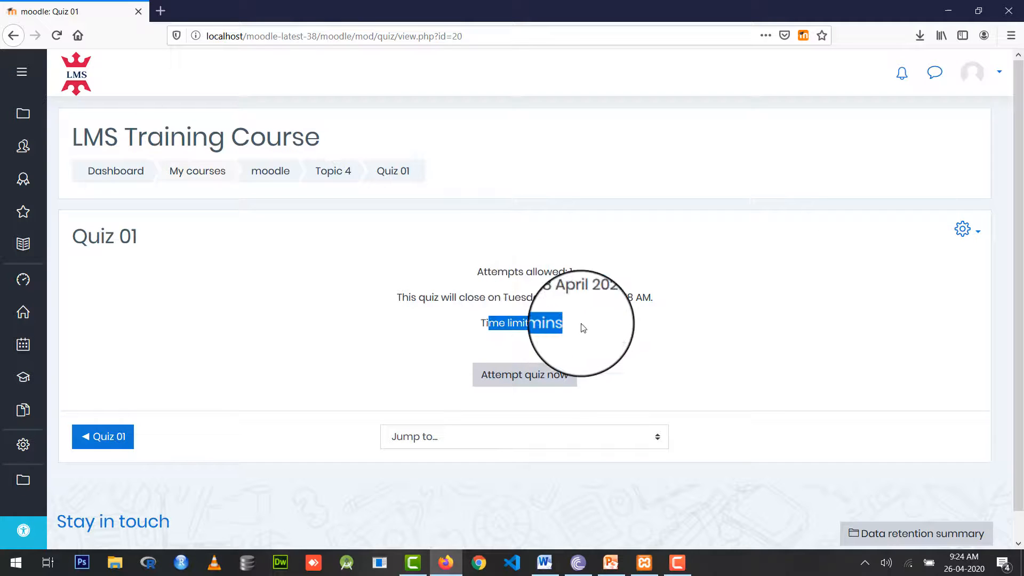
Step: Start a timed attempt of Quiz 01 and answer question 1 with "Latin"
click(557, 373)
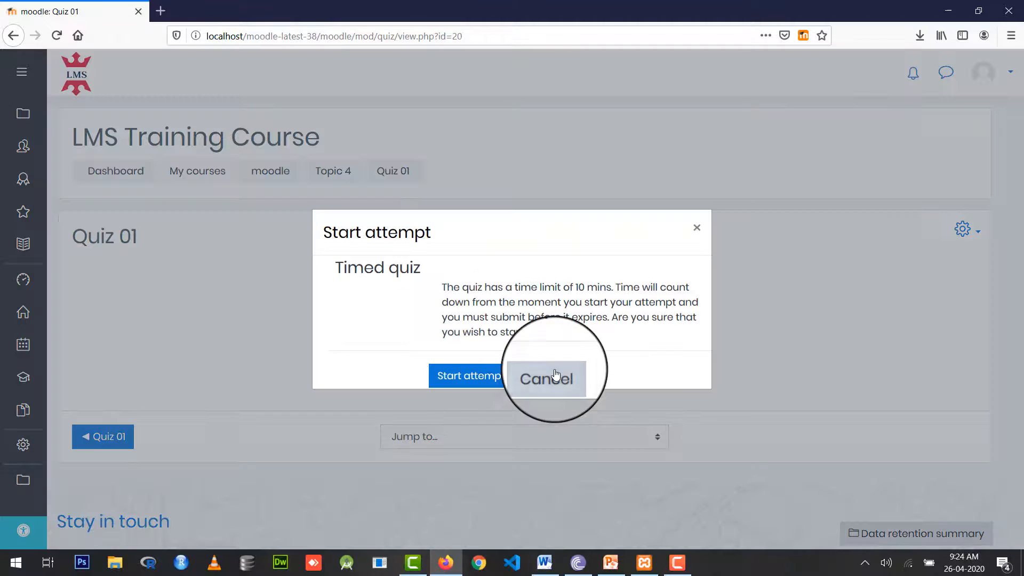
click(476, 381)
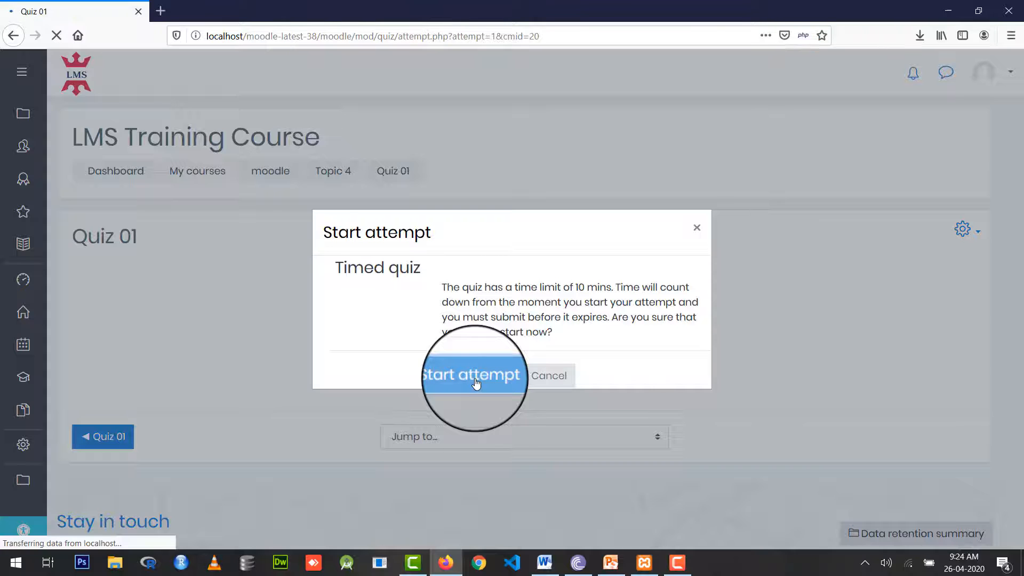
scroll(476, 382, down, 2)
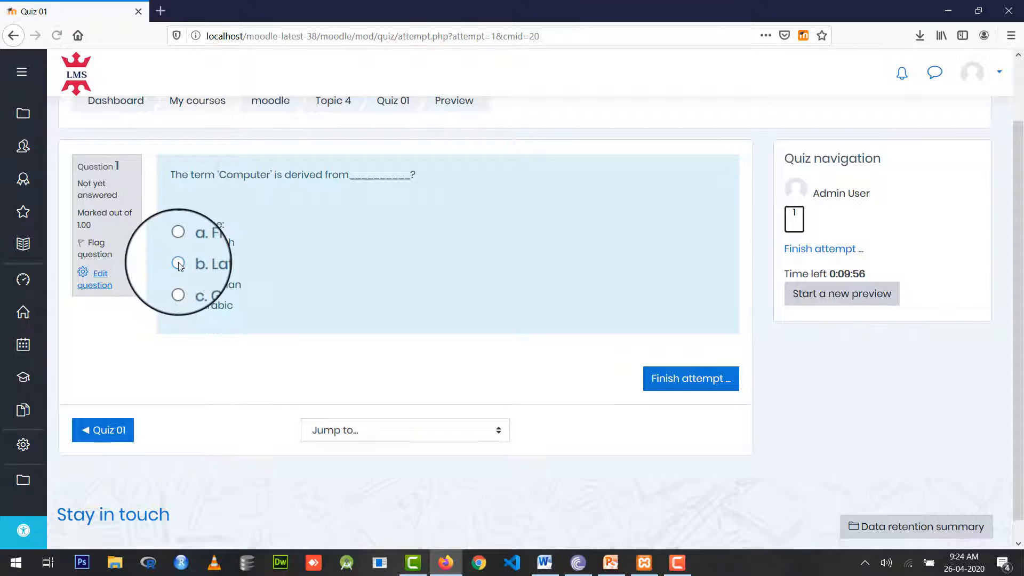
click(178, 263)
Step: Finish the quiz attempt and submit all answers, confirming the submission
click(662, 401)
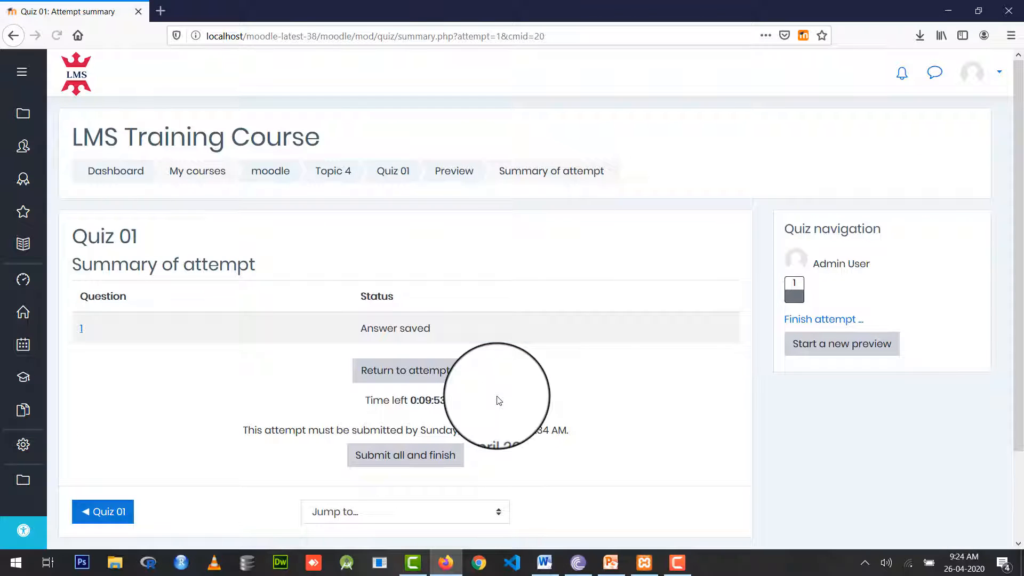
click(451, 453)
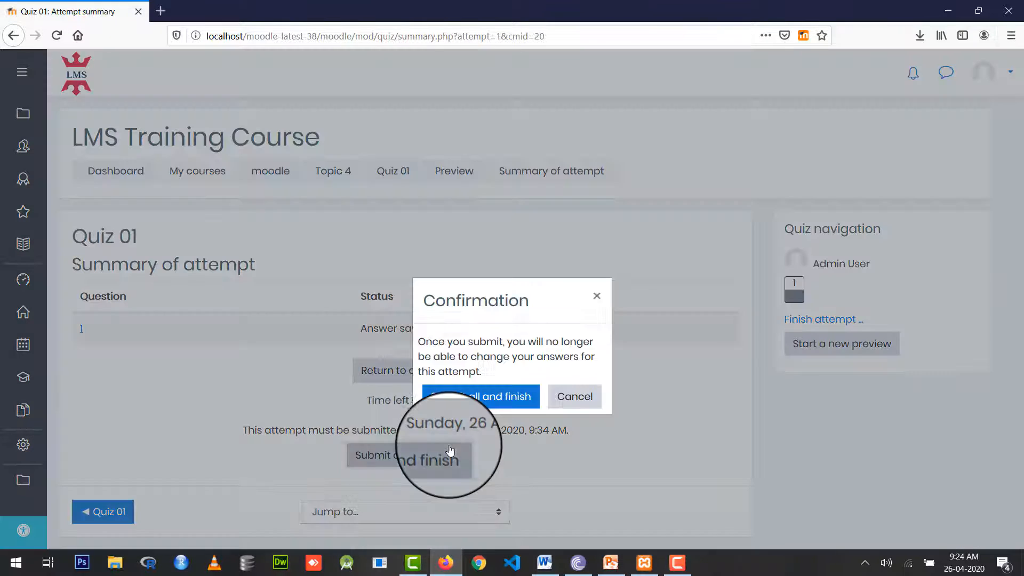
click(464, 395)
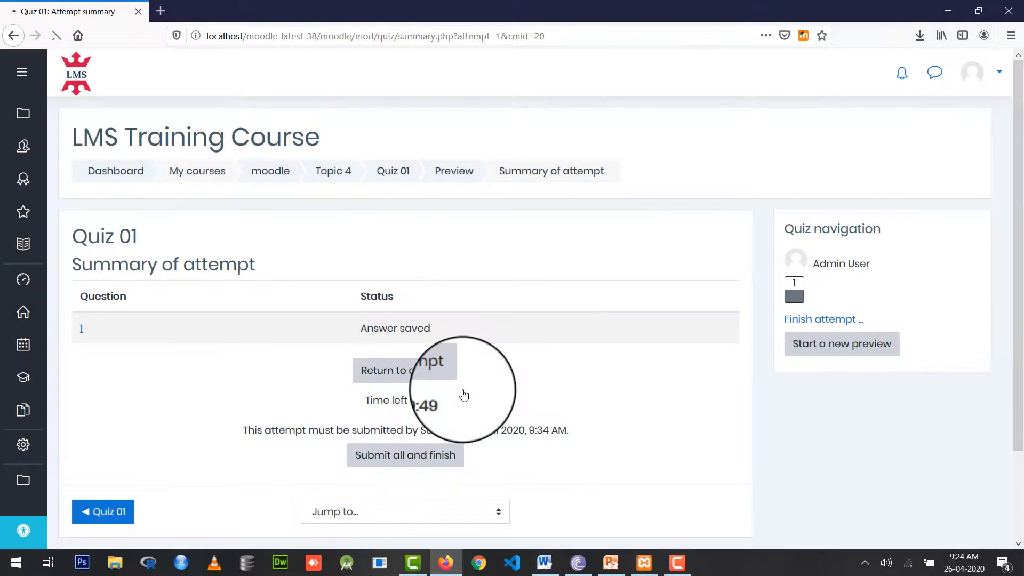